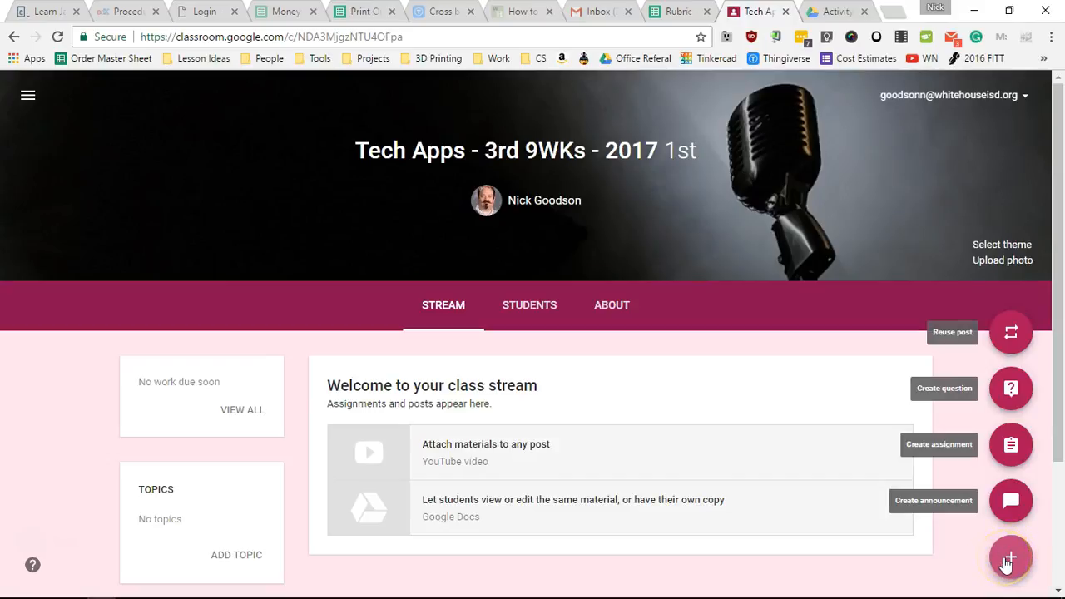
{"action": "mouse_move", "coordinate": [1015, 555]}
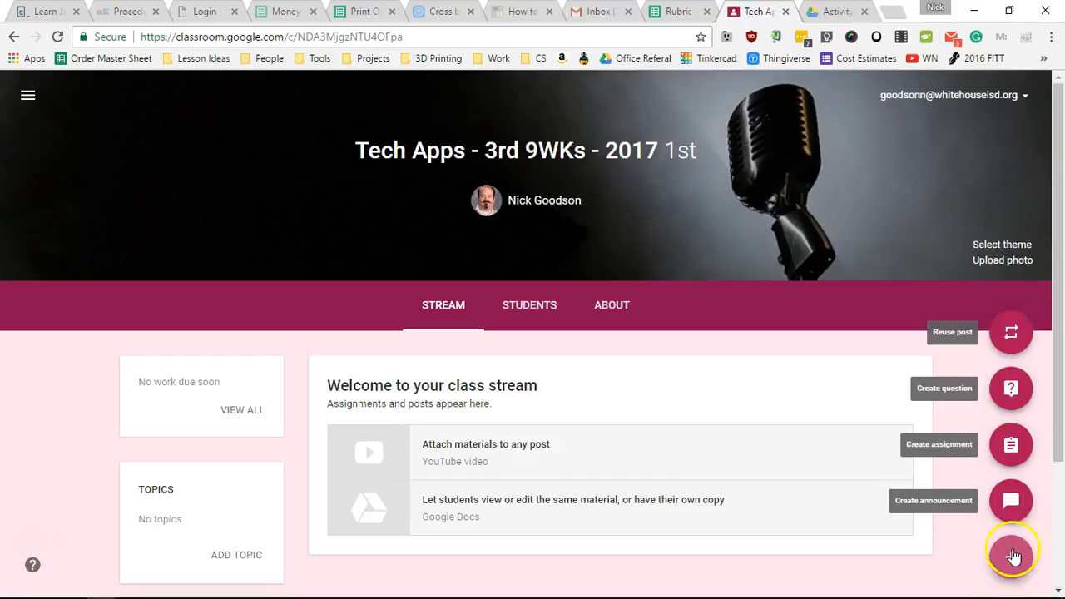
{"action": "left_click", "coordinate": [1013, 337]}
{"action": "left_click", "coordinate": [1012, 341]}
{"action": "left_click", "coordinate": [1012, 335]}
{"action": "left_click", "coordinate": [1016, 336]}
{"action": "left_click", "coordinate": [1015, 339]}
- Open a blank class question, view its answer-type options, and close the form without posting
{"action": "left_click", "coordinate": [1008, 387]}
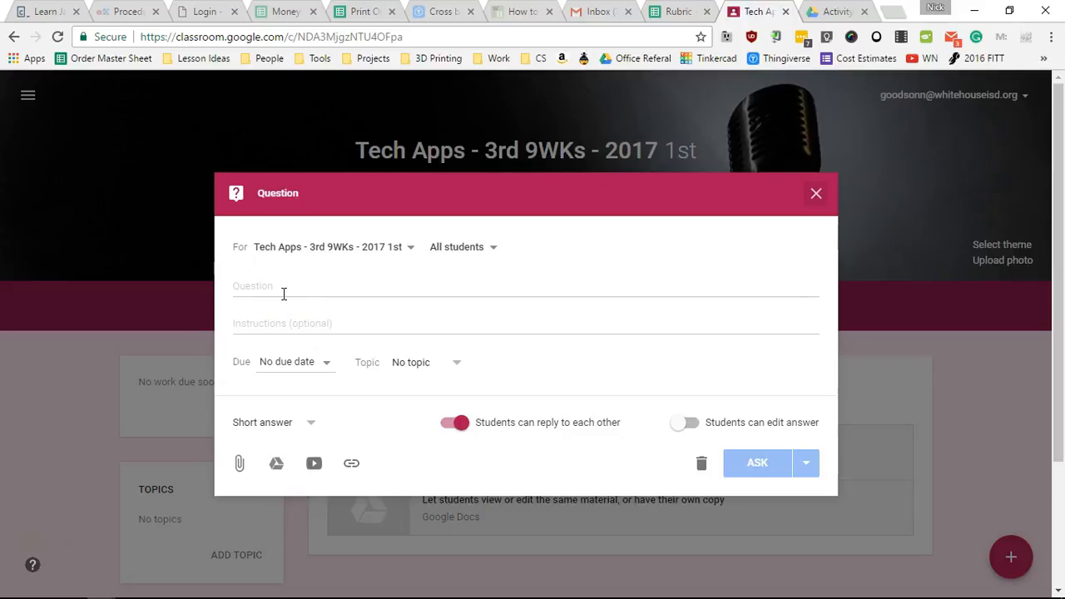
{"action": "left_click", "coordinate": [307, 424]}
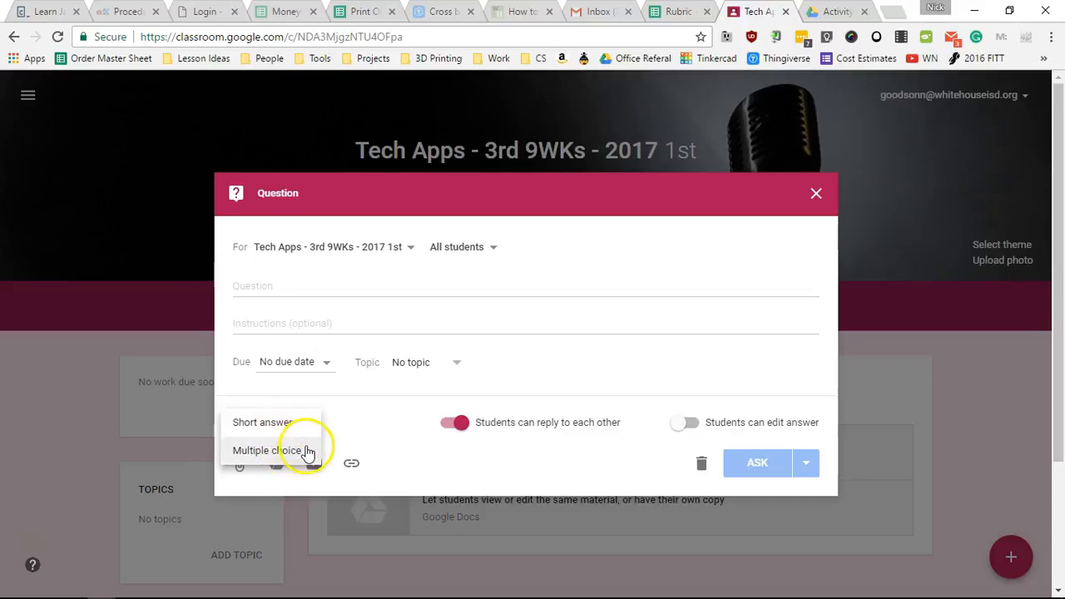
{"action": "left_click", "coordinate": [554, 449]}
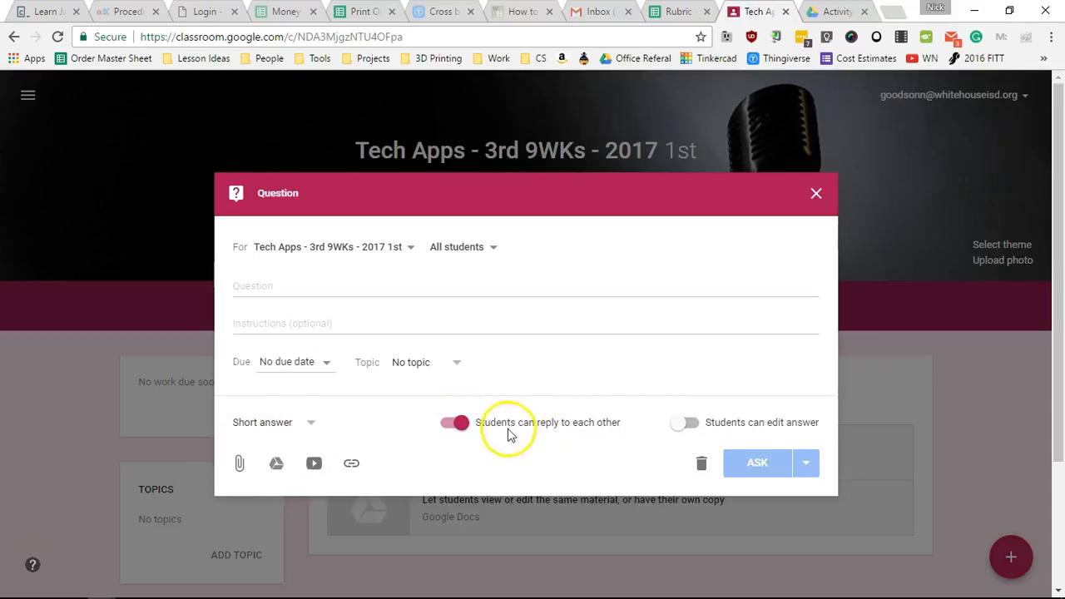
{"action": "left_click", "coordinate": [816, 194]}
{"action": "mouse_move", "coordinate": [1013, 561]}
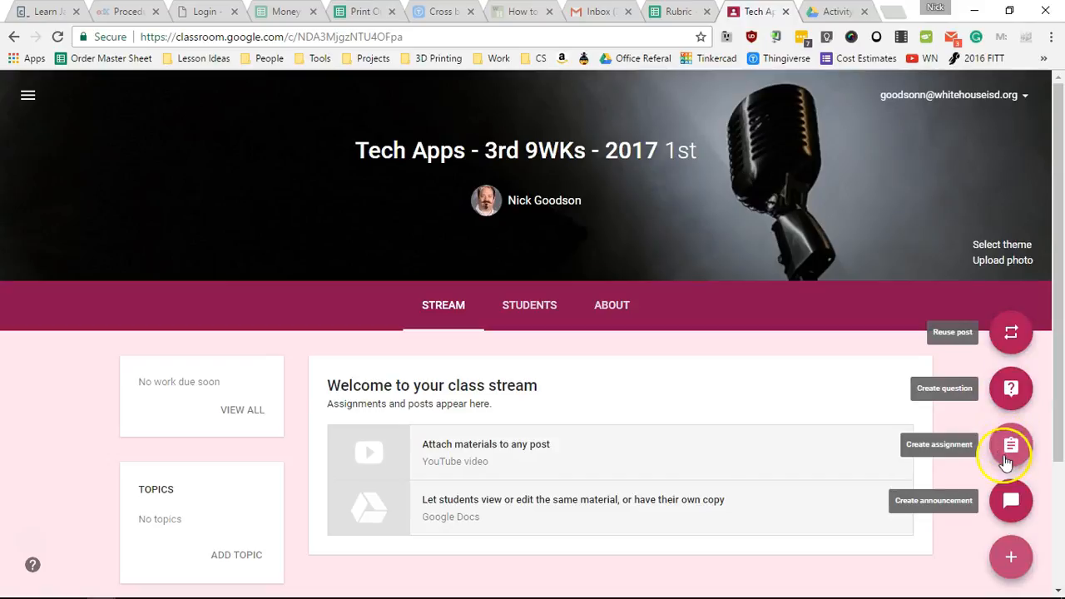
{"action": "left_click", "coordinate": [1010, 447]}
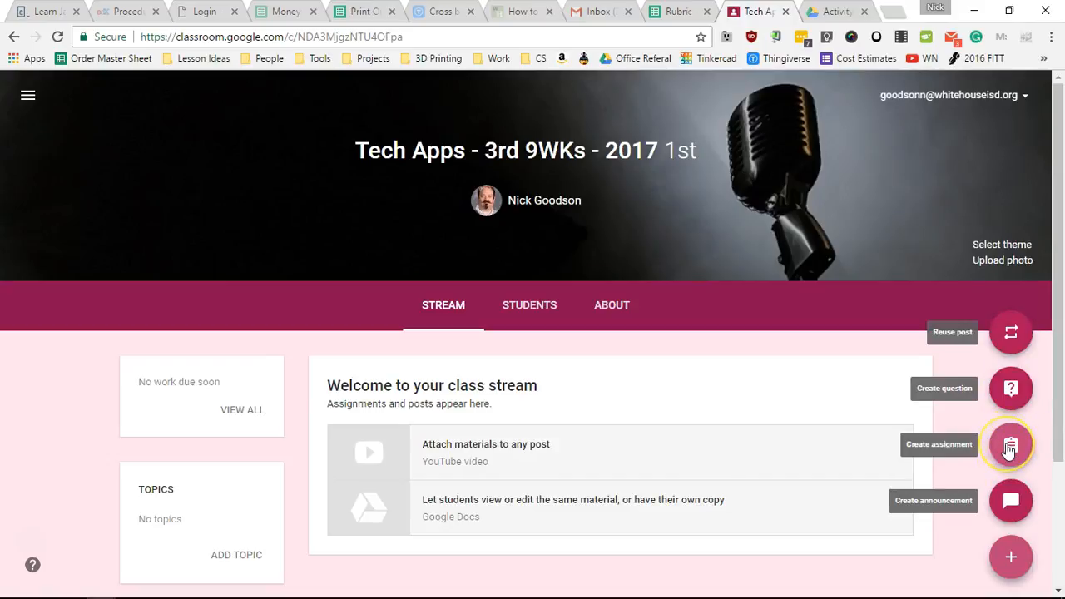
- Start a new announcement and check which classes and students it can be shared with
{"action": "mouse_move", "coordinate": [1015, 563]}
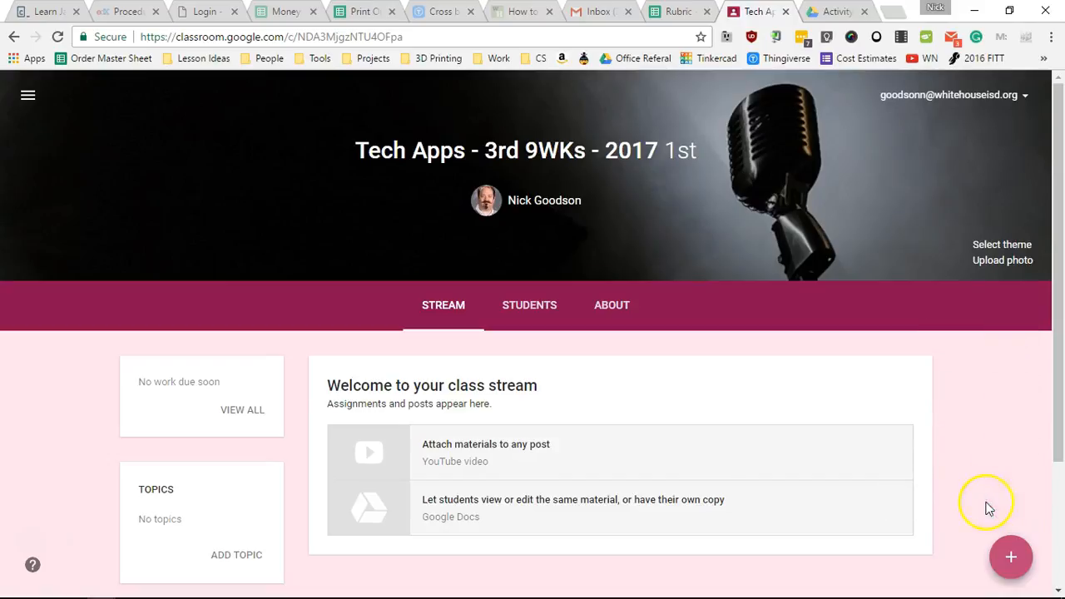
{"action": "left_click", "coordinate": [1010, 501]}
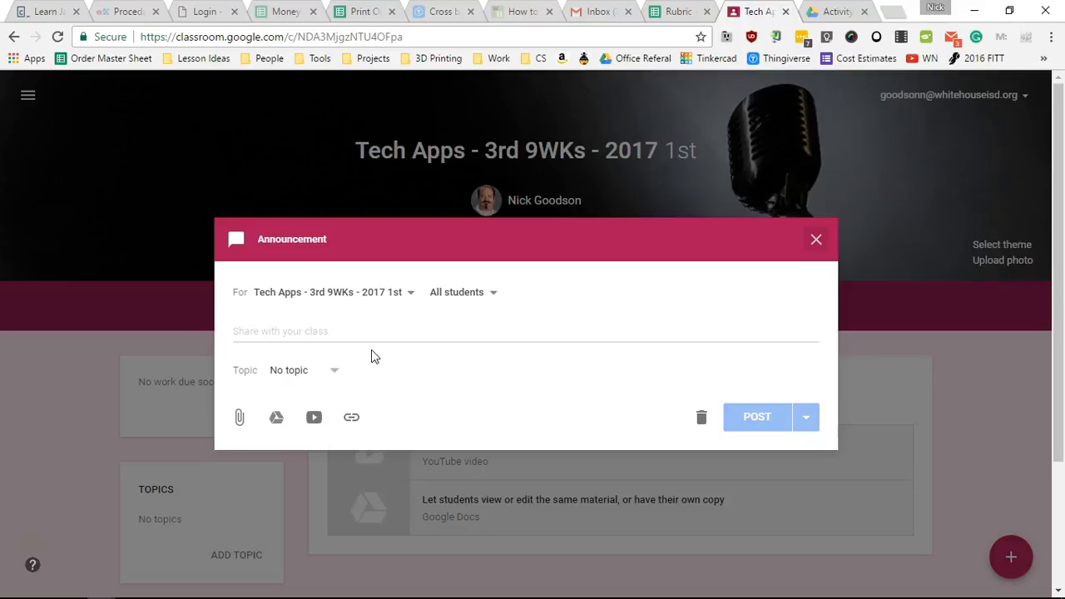
{"action": "left_click", "coordinate": [398, 295]}
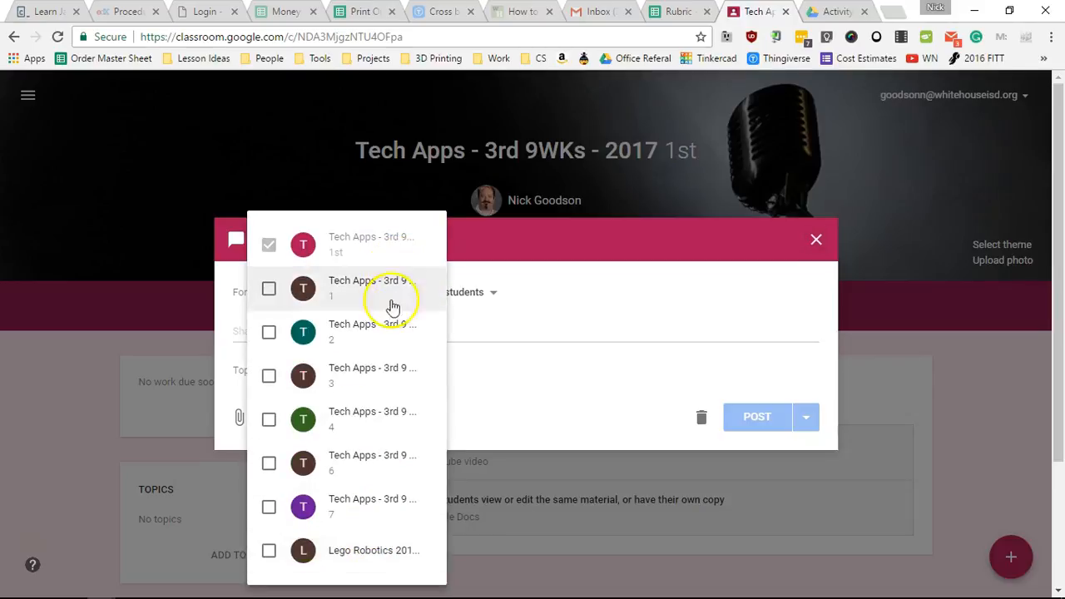
{"action": "left_click", "coordinate": [537, 269]}
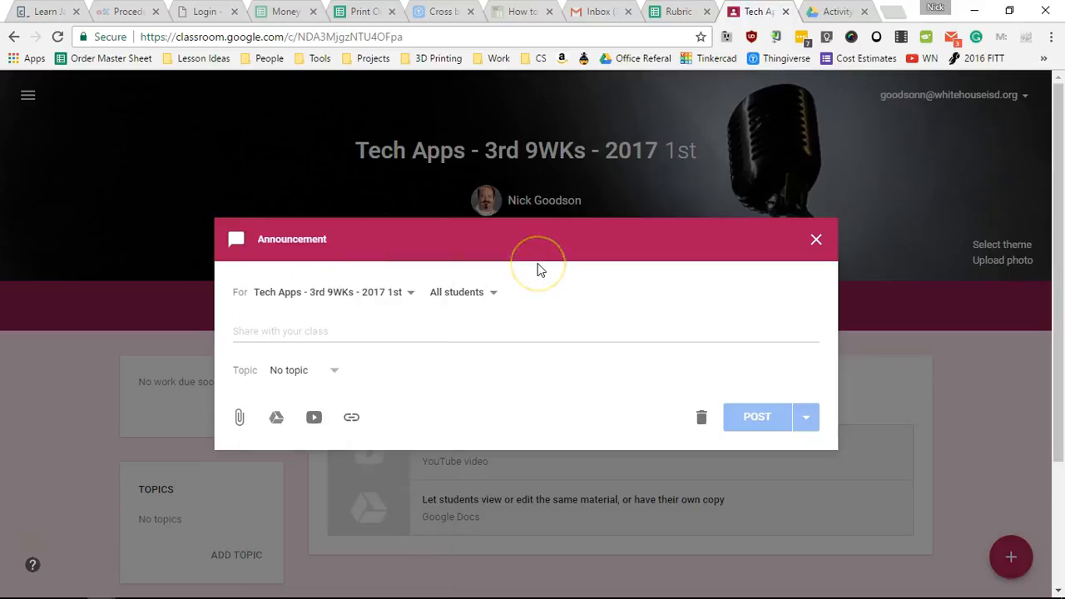
{"action": "left_click", "coordinate": [489, 298]}
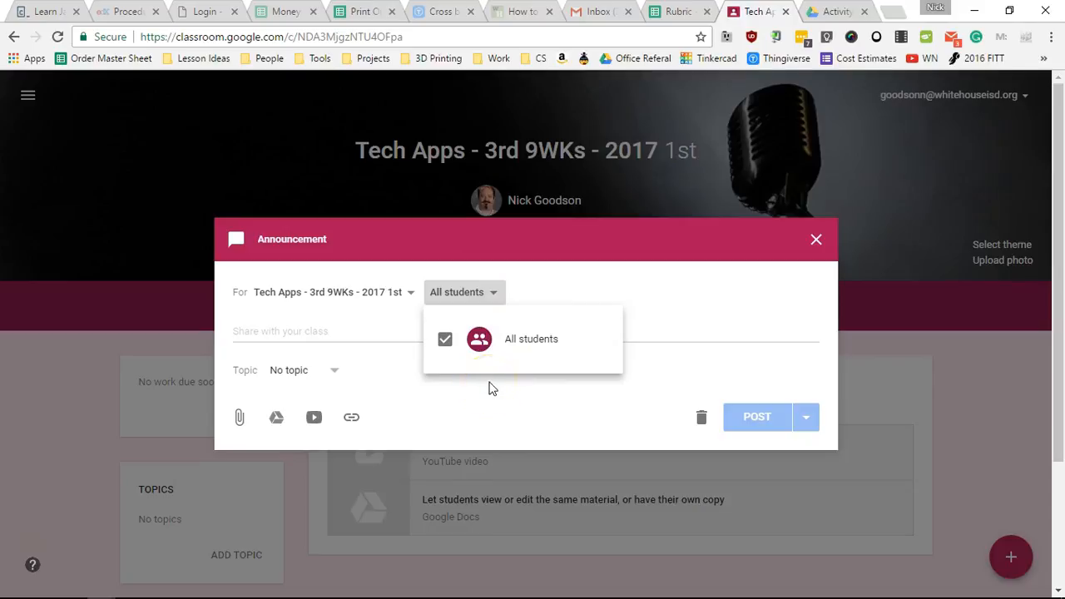
{"action": "left_click", "coordinate": [563, 291]}
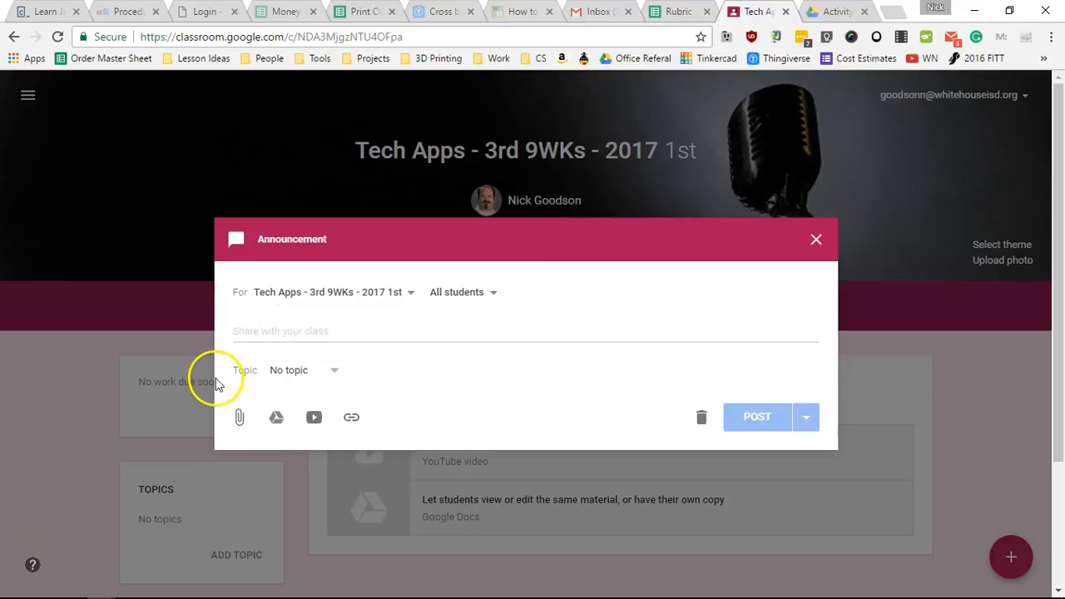
- Create a new topic named "handouts" for the announcement
{"action": "left_click", "coordinate": [260, 333]}
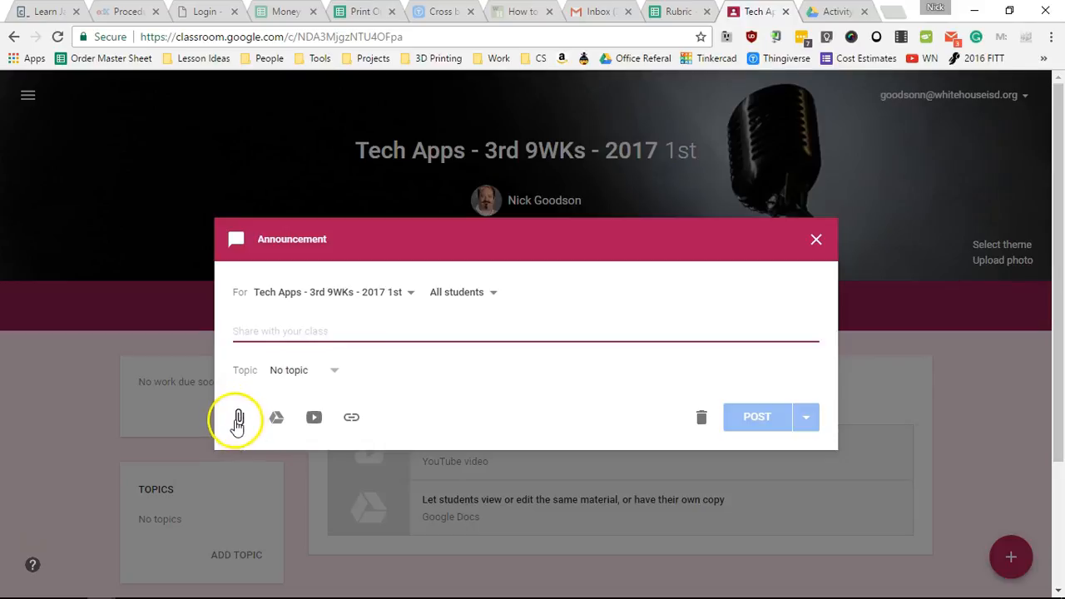
{"action": "left_click", "coordinate": [276, 424]}
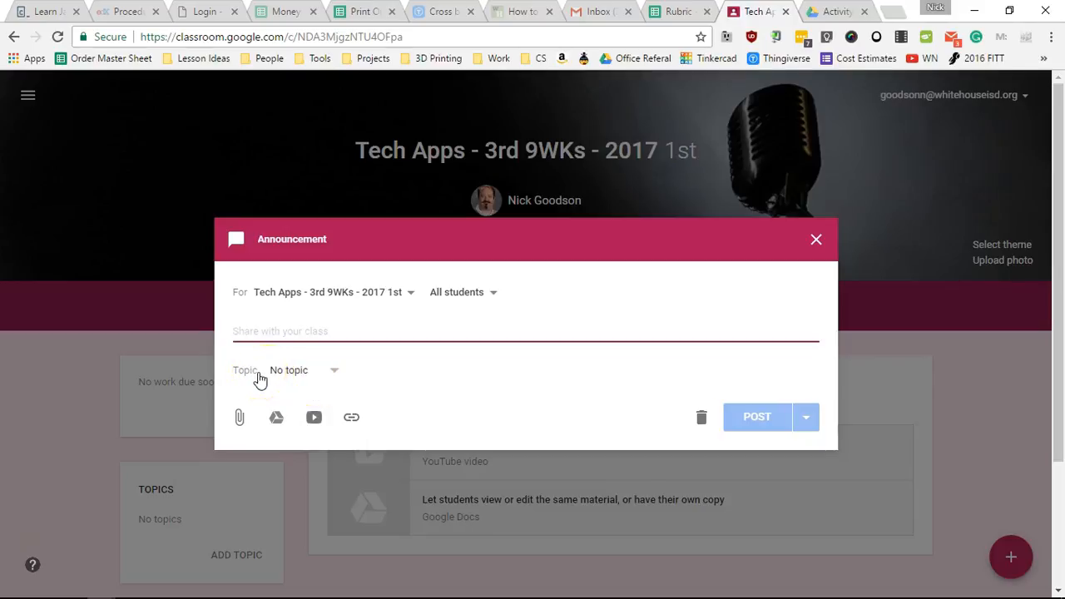
{"action": "left_click", "coordinate": [335, 374]}
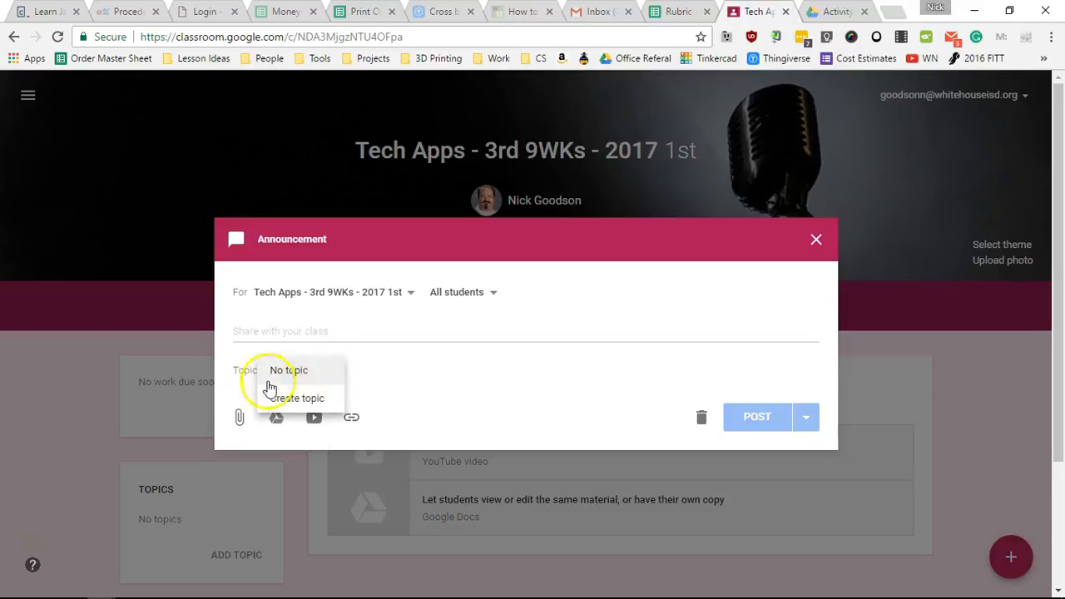
{"action": "left_click", "coordinate": [313, 406]}
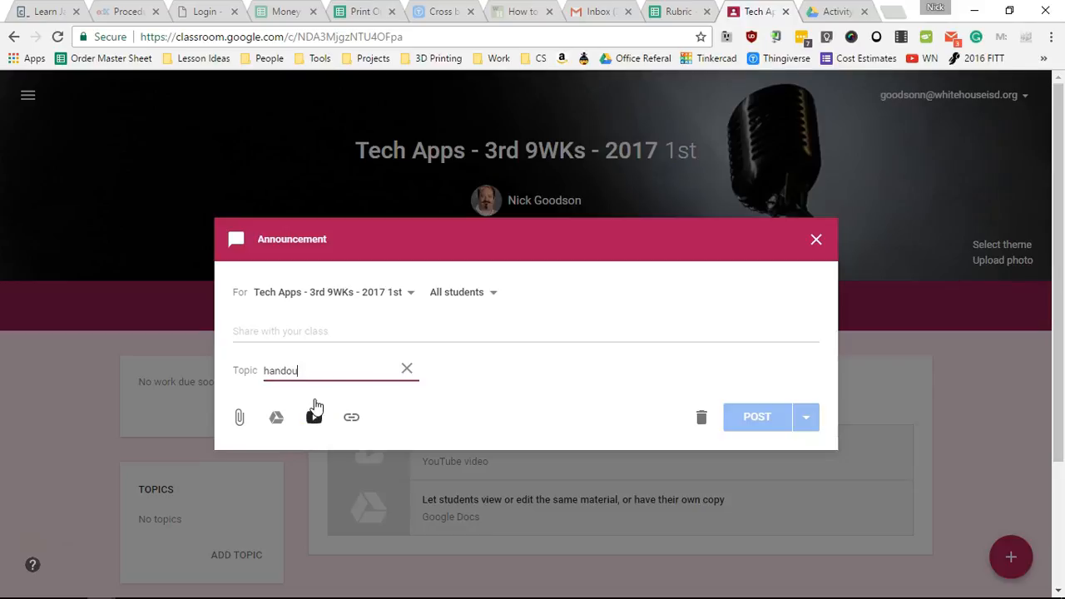
{"action": "type", "text": "handouts"}
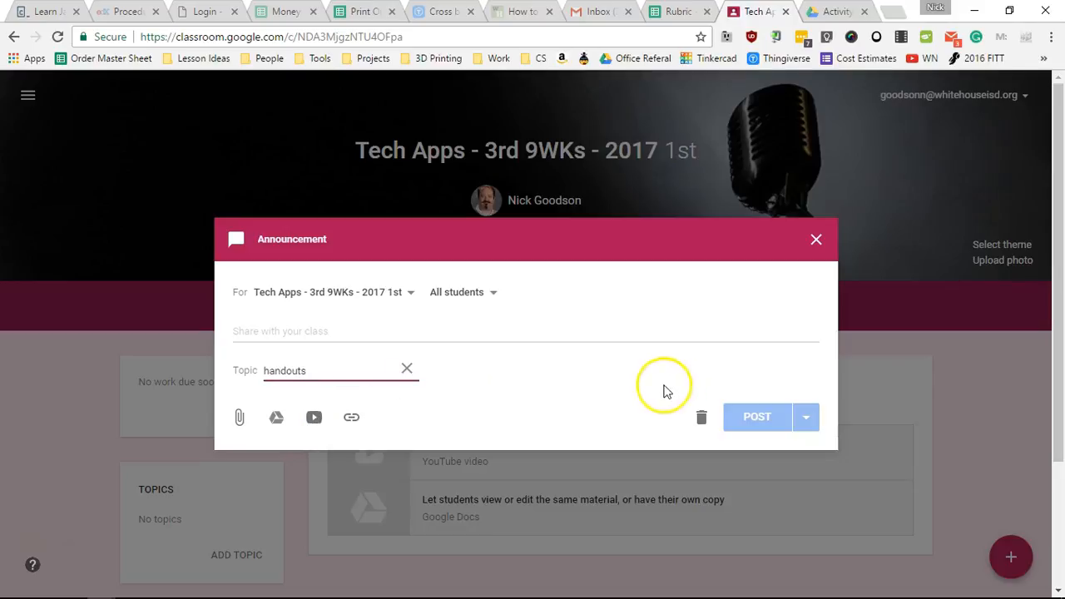
- Enter "eabaerbaerbaer" as the announcement text and post it to the class
{"action": "left_click", "coordinate": [465, 338]}
{"action": "type", "text": "eabaerbaerbaer"}
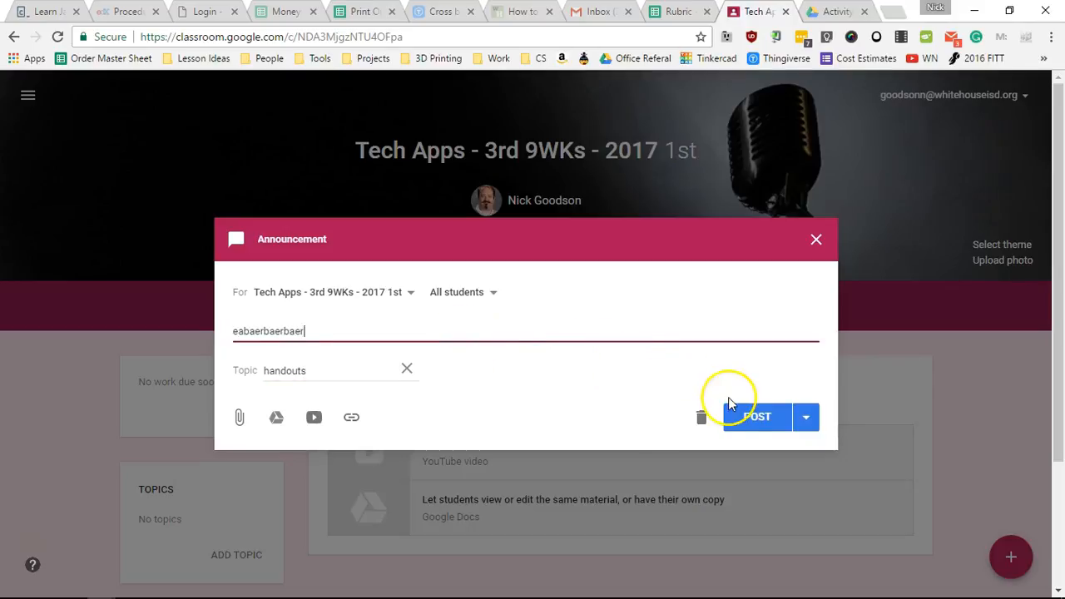
{"action": "left_click", "coordinate": [743, 415]}
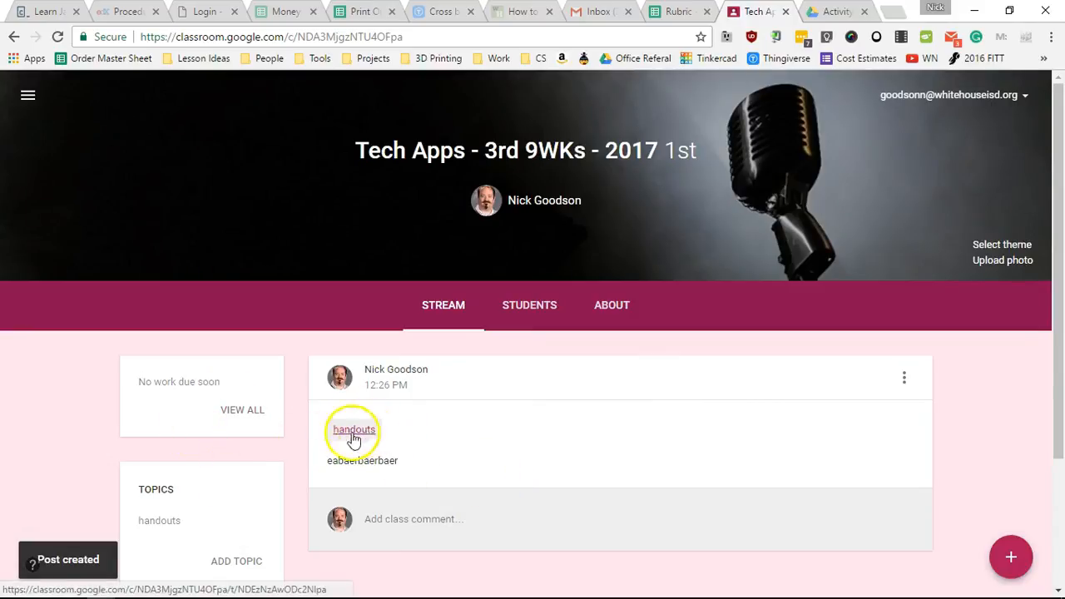
- Open the handouts topic from the class's topic list to view its posts
{"action": "scroll", "coordinate": [215, 443], "scroll_direction": "down", "scroll_amount": 1}
{"action": "scroll", "coordinate": [215, 444], "scroll_direction": "down", "scroll_amount": 1}
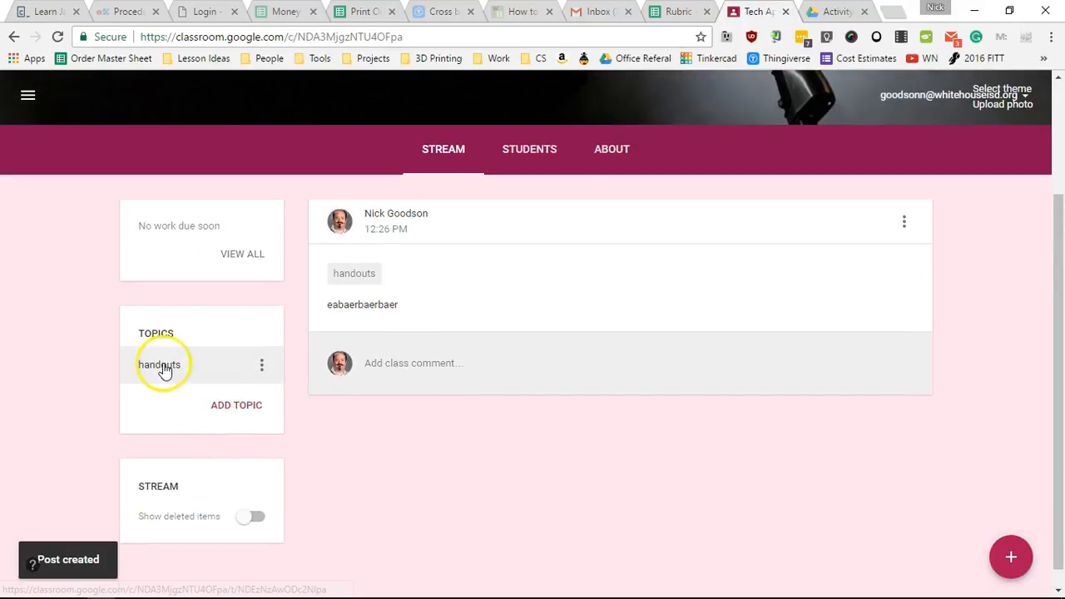
{"action": "left_click", "coordinate": [163, 366]}
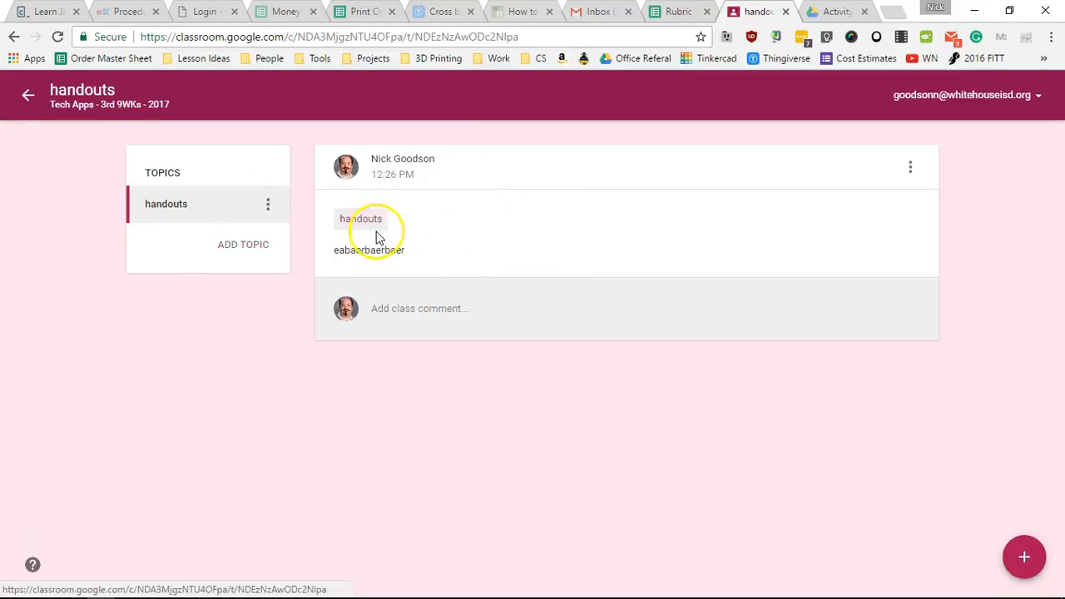
- Add two more topics to the class, named "assignments" and "quizzes"
{"action": "left_click", "coordinate": [227, 248]}
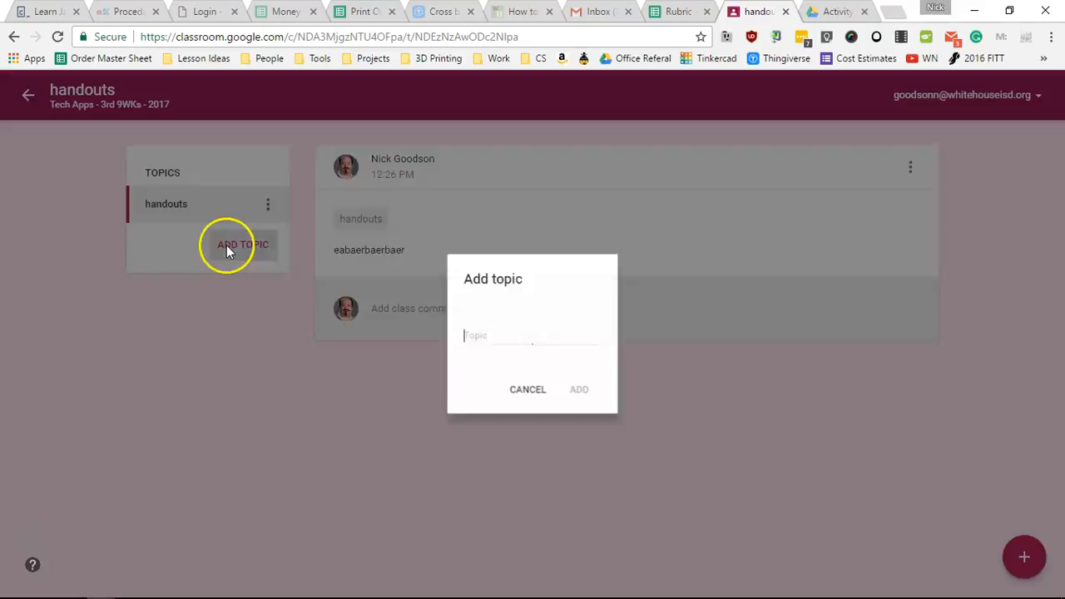
{"action": "type", "text": "a"}
{"action": "key", "text": "BackSpace"}
{"action": "type", "text": "assignments"}
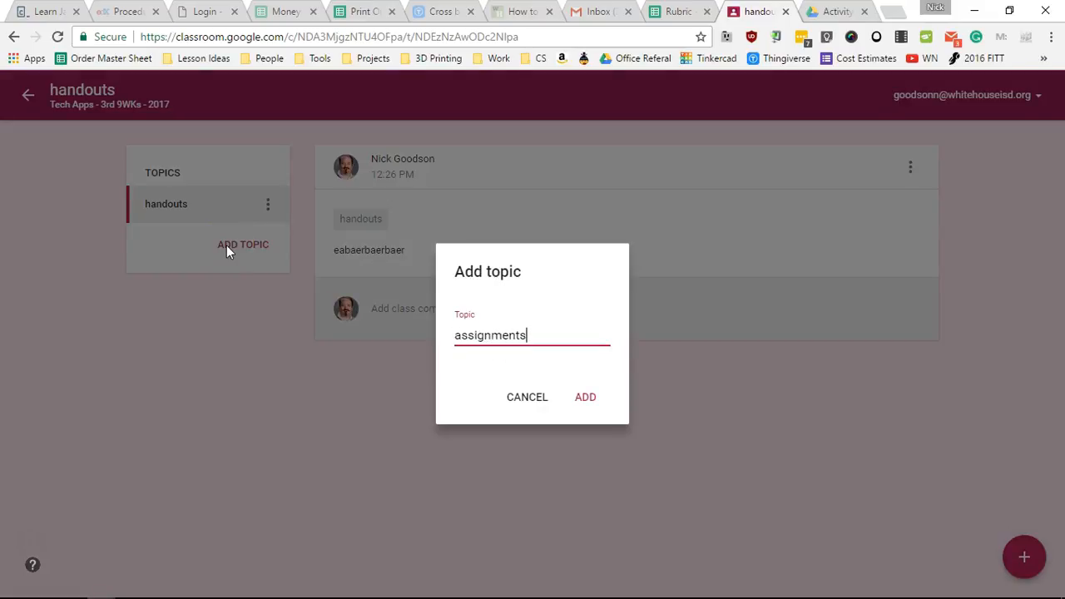
{"action": "left_click", "coordinate": [584, 397]}
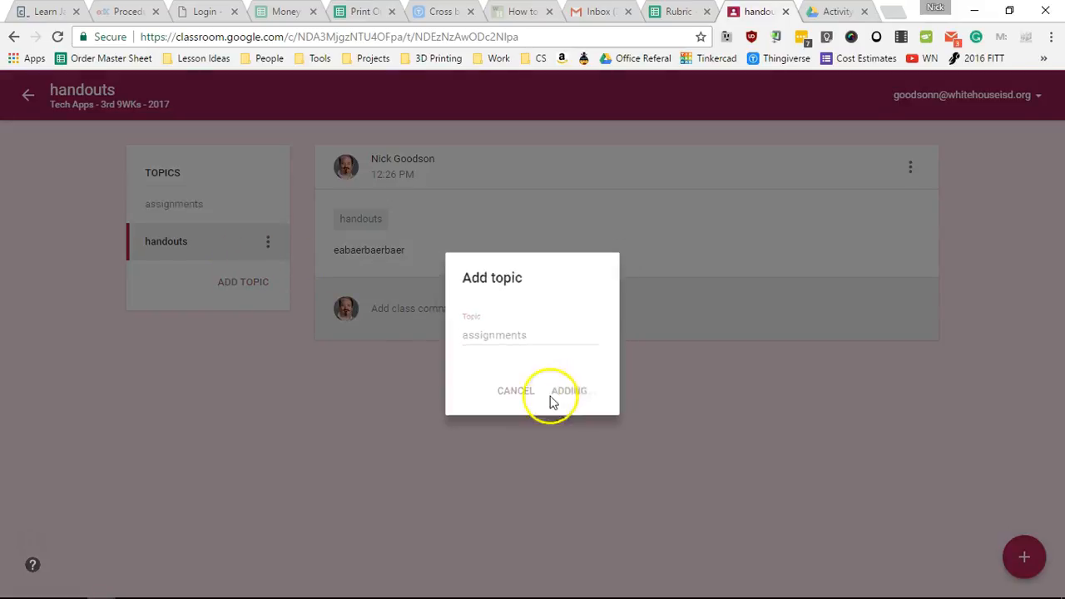
{"action": "left_click", "coordinate": [230, 293]}
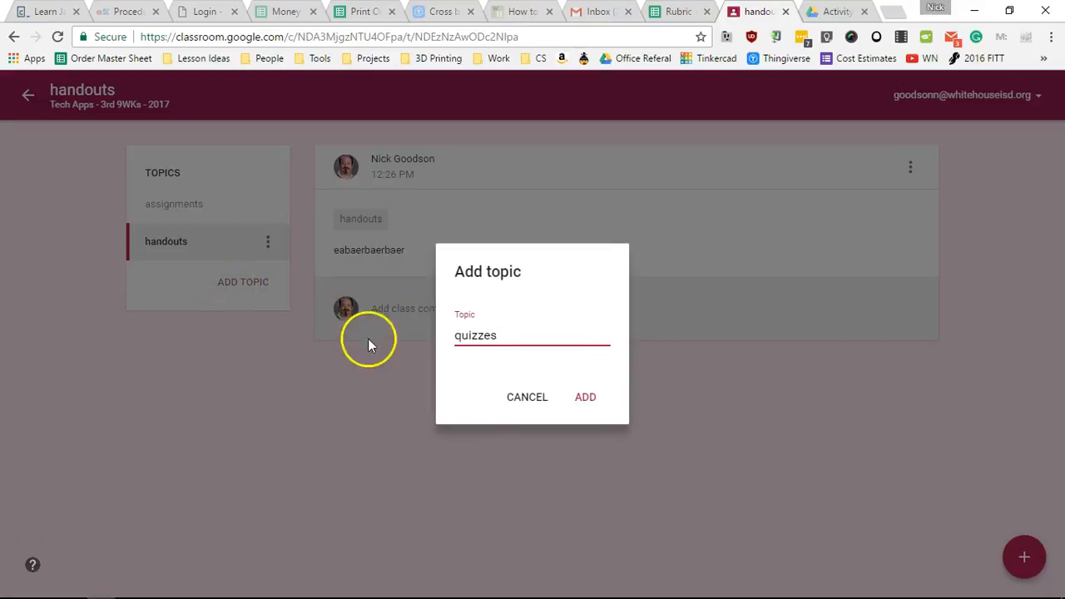
{"action": "left_click", "coordinate": [580, 397]}
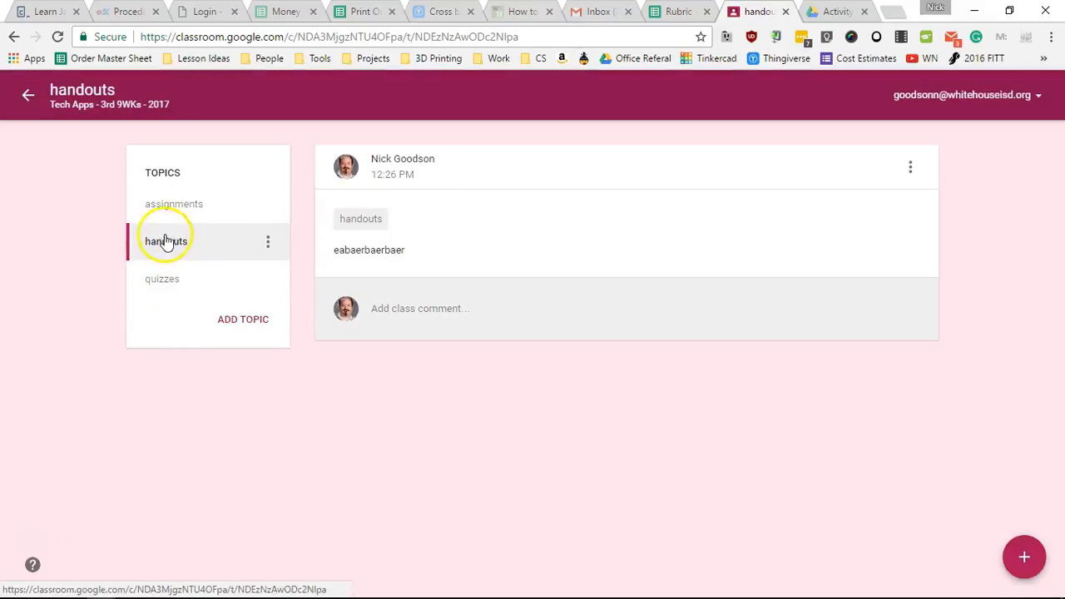
- View the posts under the quizzes, handouts and assignments topics, and return to the class stream
{"action": "left_click", "coordinate": [166, 283]}
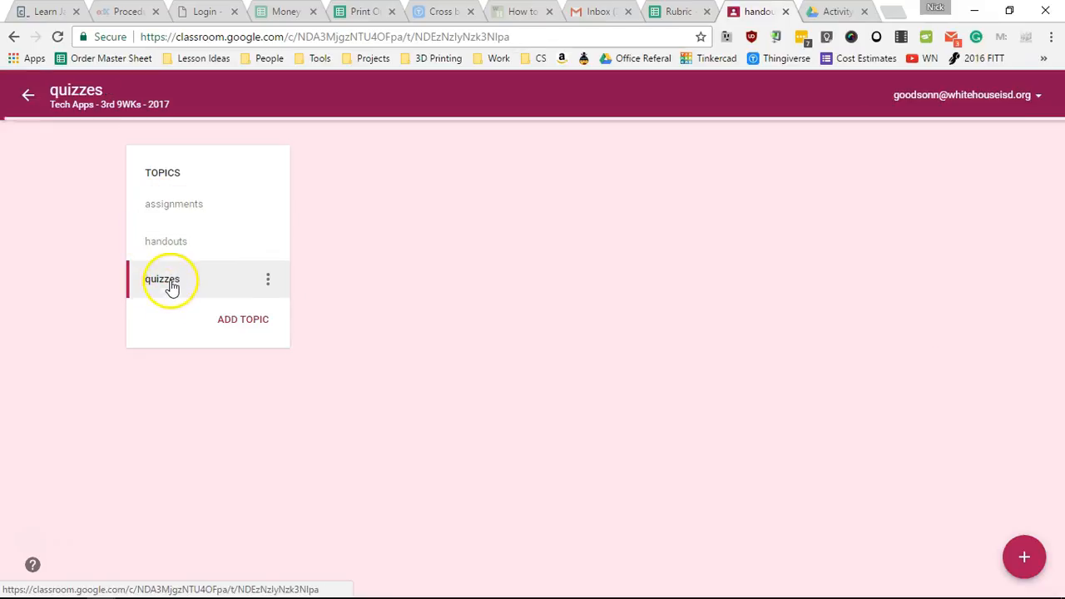
{"action": "left_click", "coordinate": [169, 242]}
{"action": "left_click", "coordinate": [173, 207]}
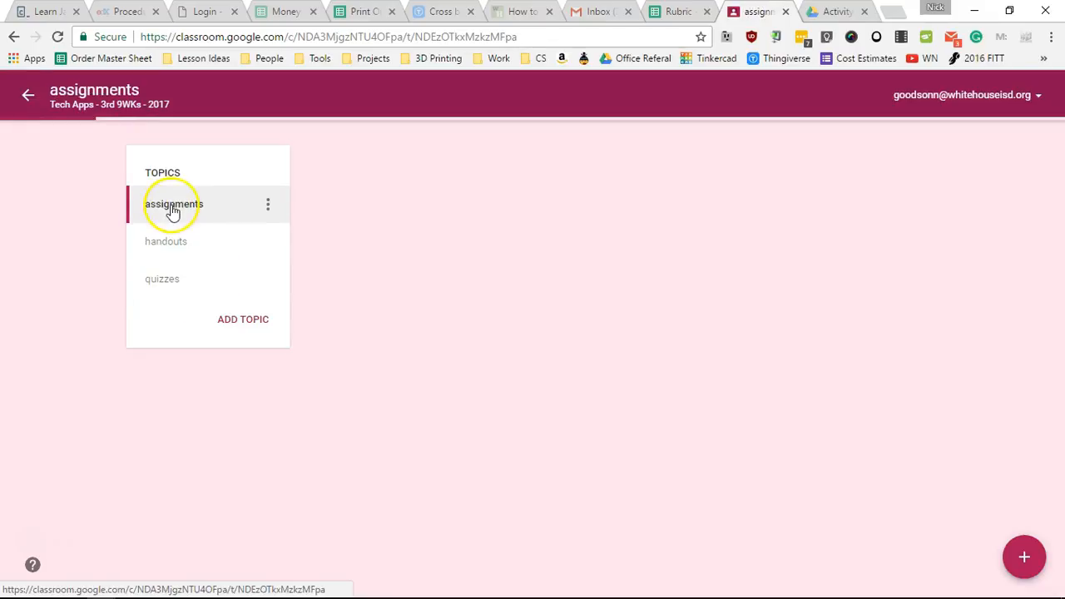
{"action": "left_click", "coordinate": [27, 98]}
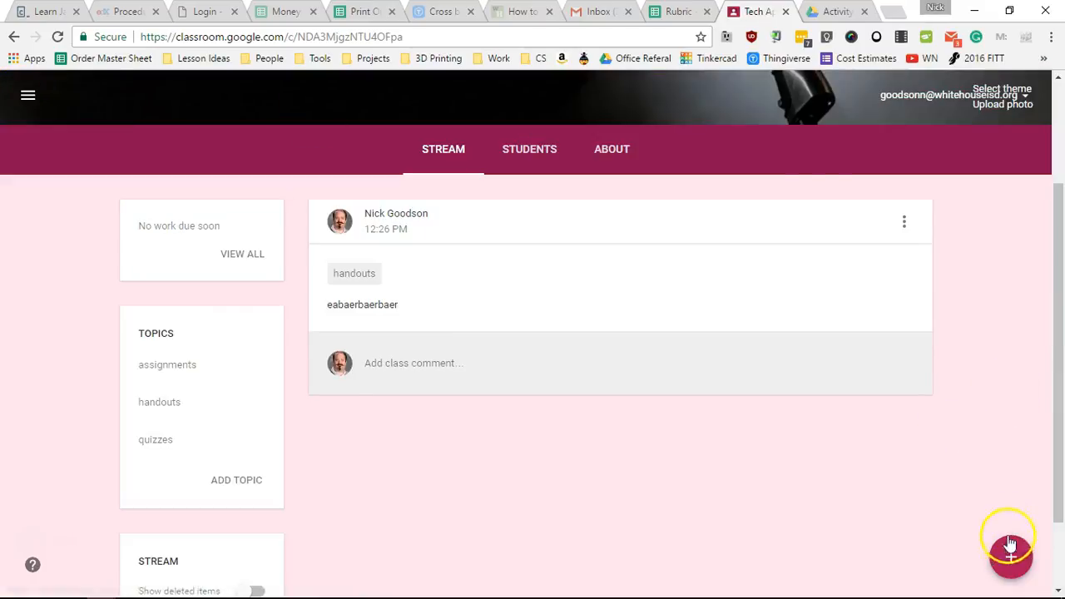
- Start a new assignment for the class and title it "Quiz"
{"action": "mouse_move", "coordinate": [1009, 549]}
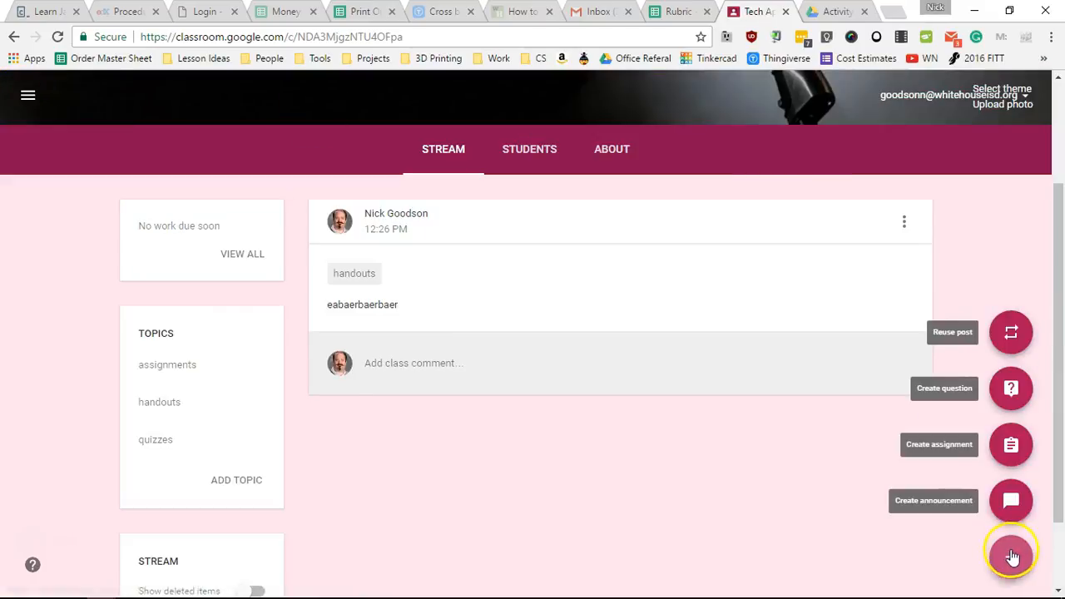
{"action": "left_click", "coordinate": [1017, 453]}
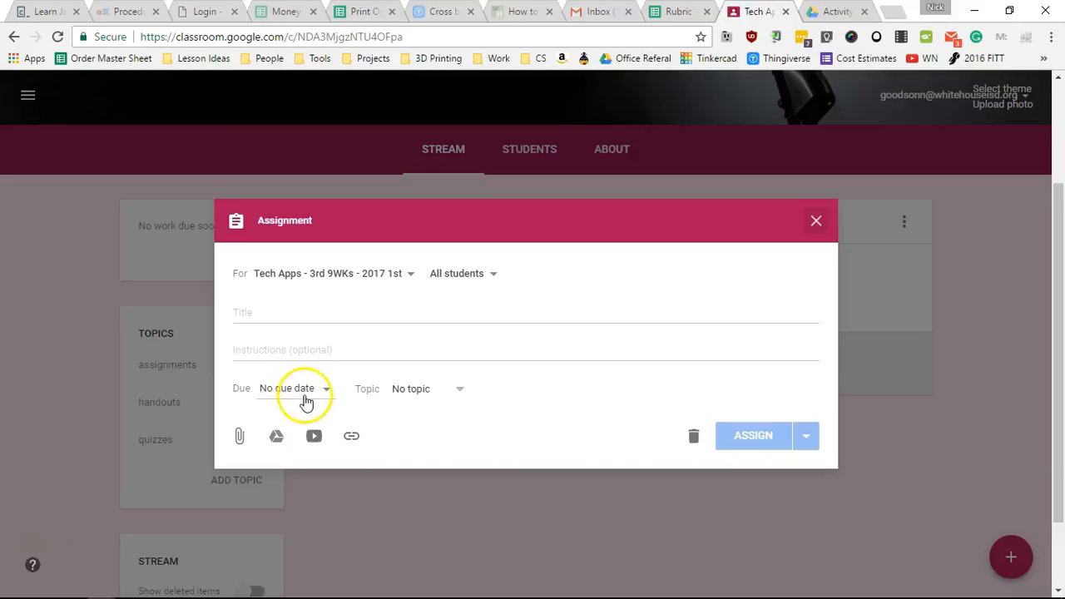
{"action": "left_click", "coordinate": [259, 316]}
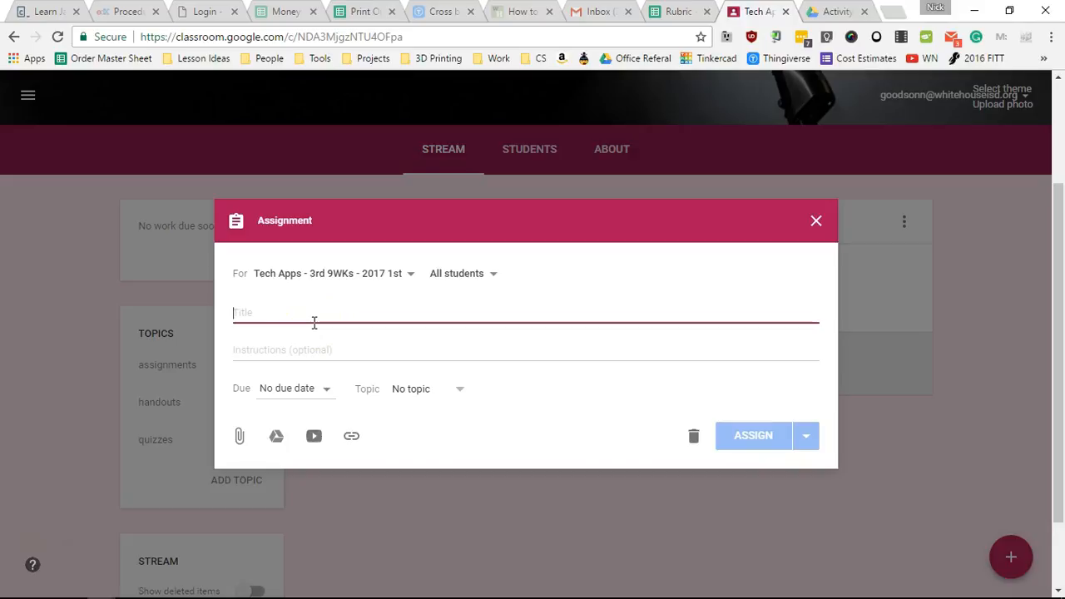
{"action": "type", "text": "Q"}
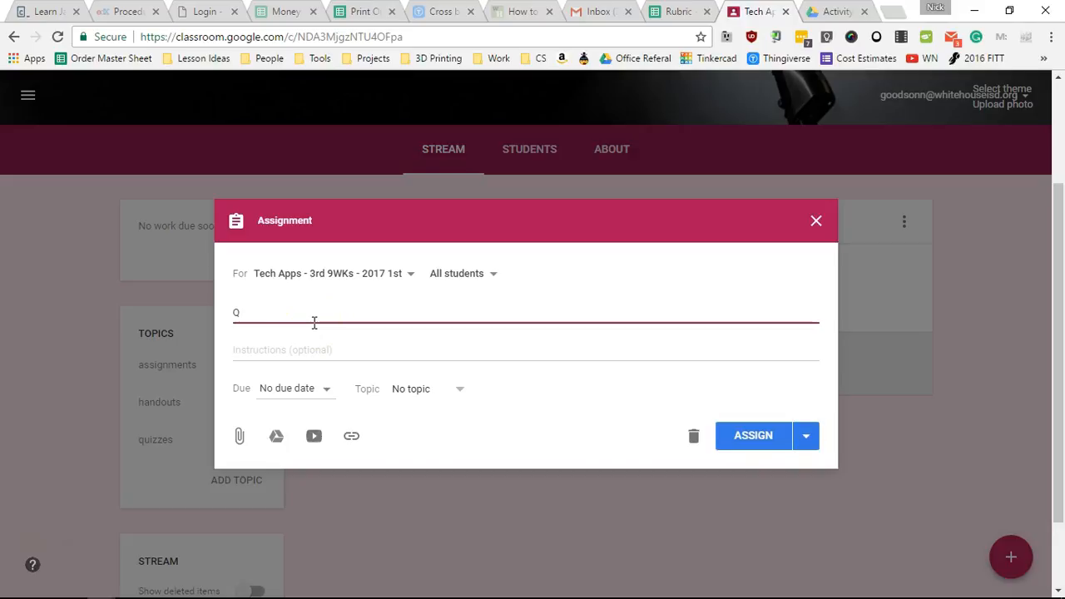
{"action": "type", "text": "ui"}
{"action": "key", "text": "super"}
{"action": "left_click", "coordinate": [601, 291]}
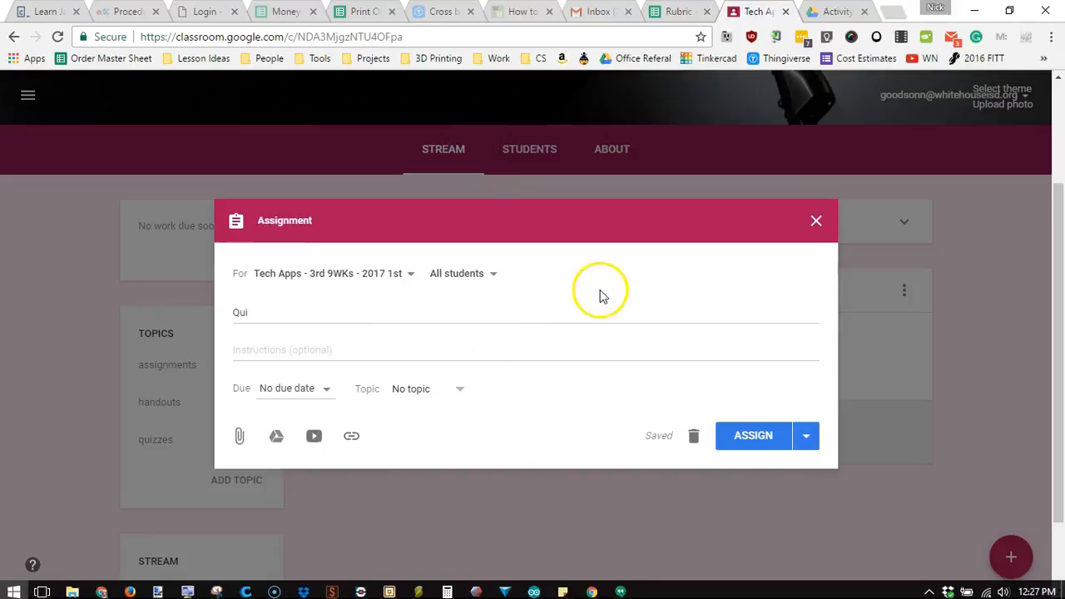
{"action": "left_click", "coordinate": [288, 311]}
{"action": "type", "text": "z"}
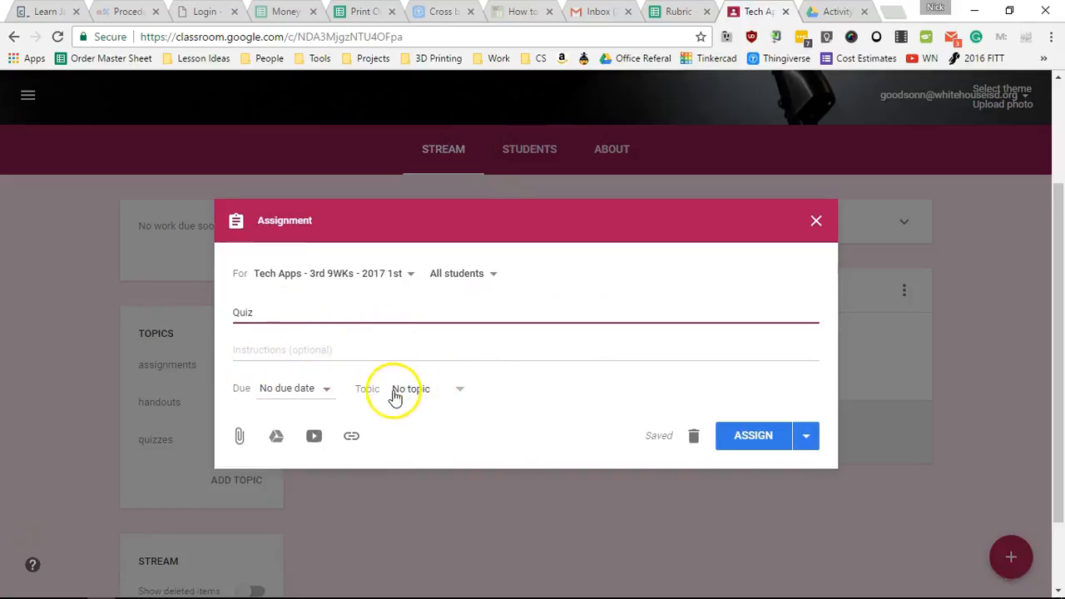
- File the Quiz assignment under the quizzes topic and set its due date to Feb 6, 2017
{"action": "left_click", "coordinate": [446, 395]}
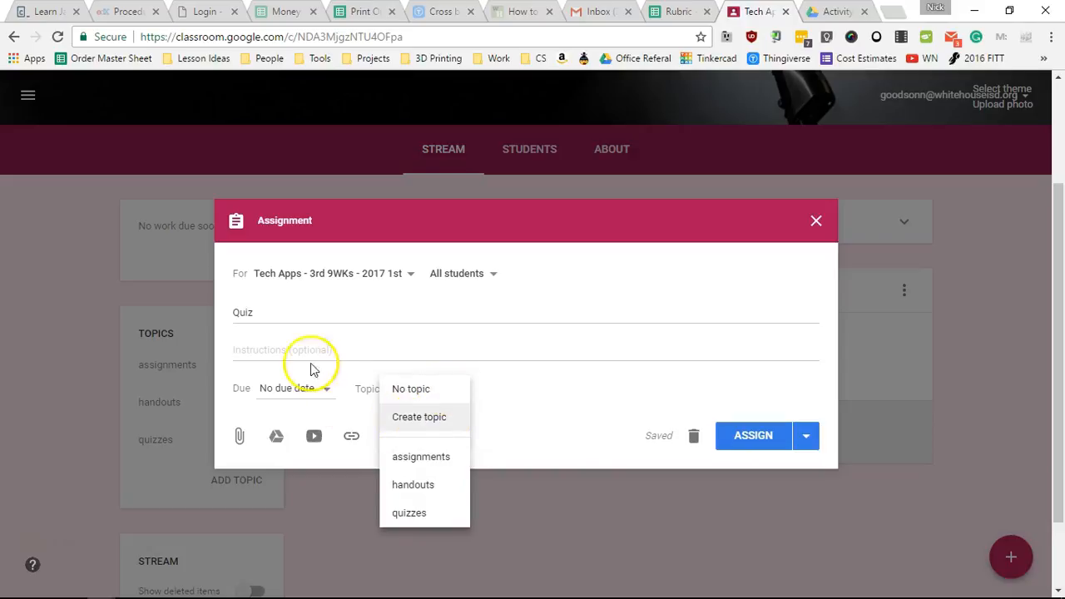
{"action": "left_click", "coordinate": [428, 512]}
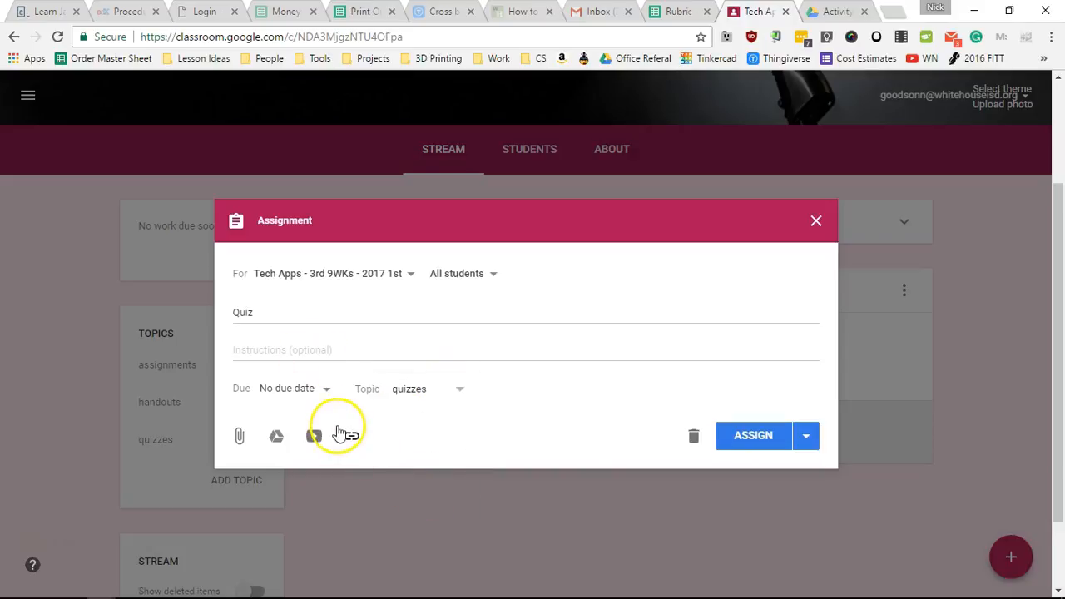
{"action": "left_click", "coordinate": [333, 391]}
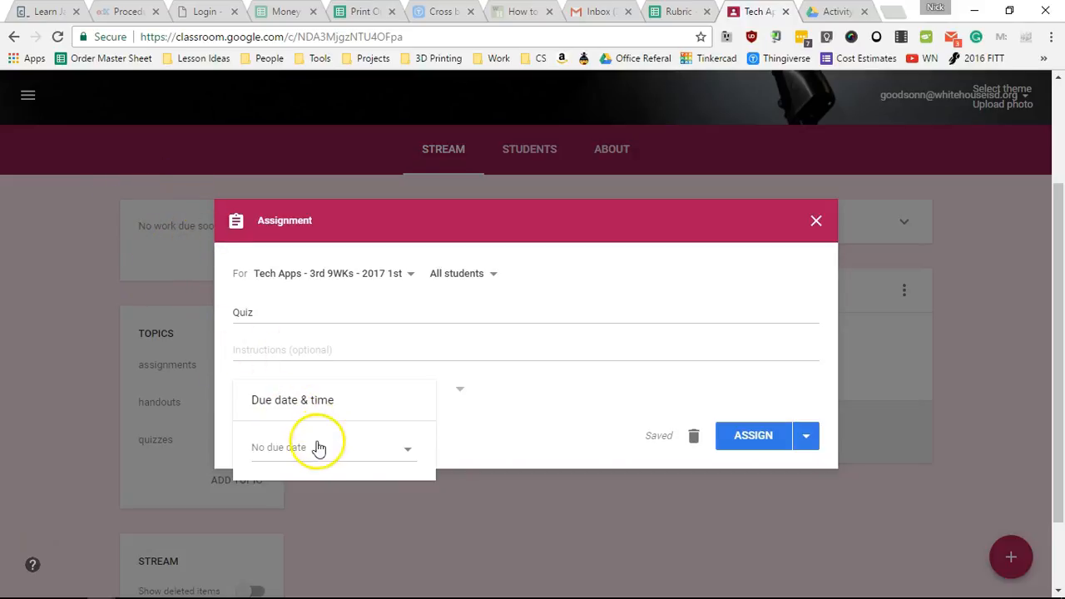
{"action": "left_click", "coordinate": [353, 452]}
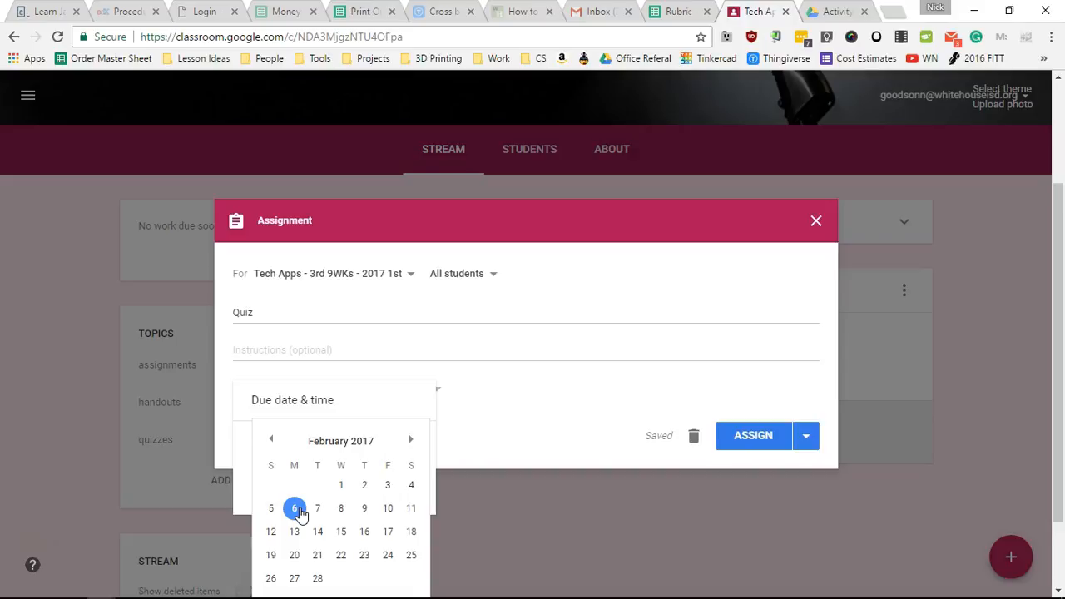
{"action": "left_click", "coordinate": [296, 509]}
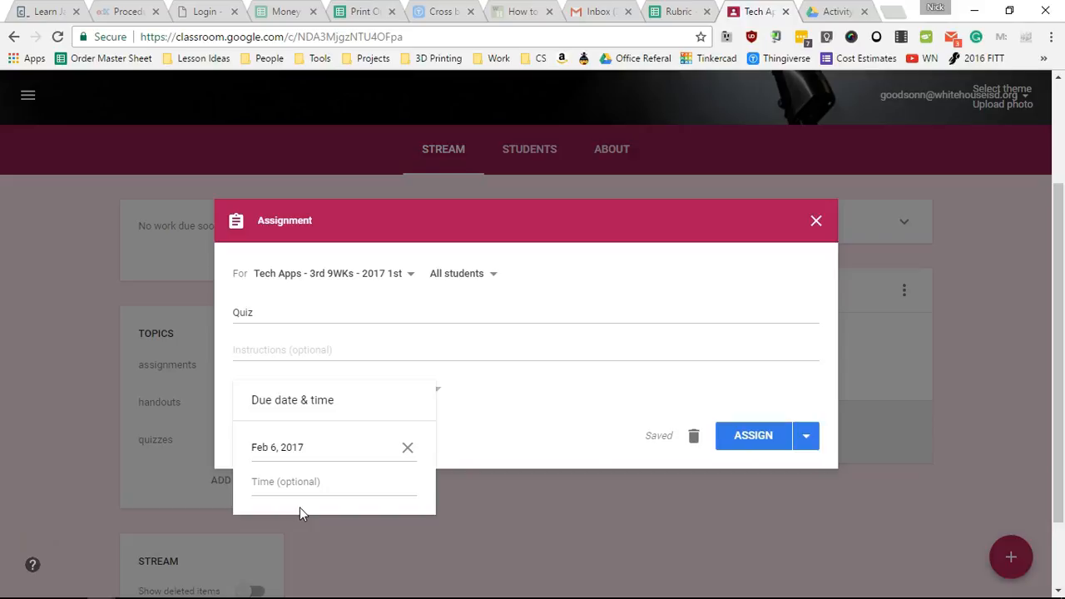
{"action": "left_click", "coordinate": [531, 404]}
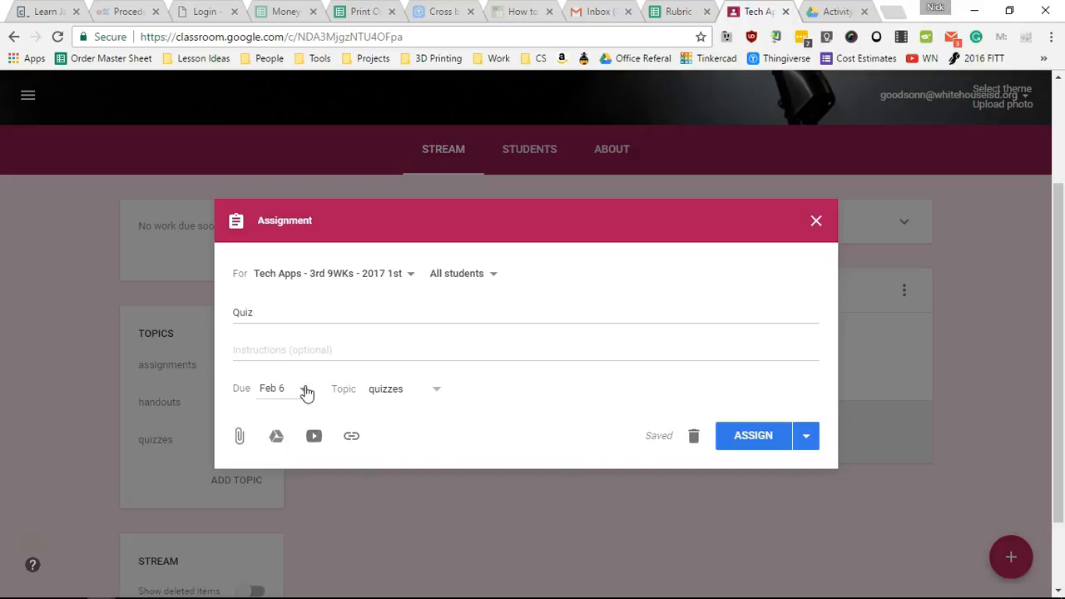
- Try "SFbS" as placeholder text in the Quiz assignment's instructions
{"action": "left_click", "coordinate": [307, 357]}
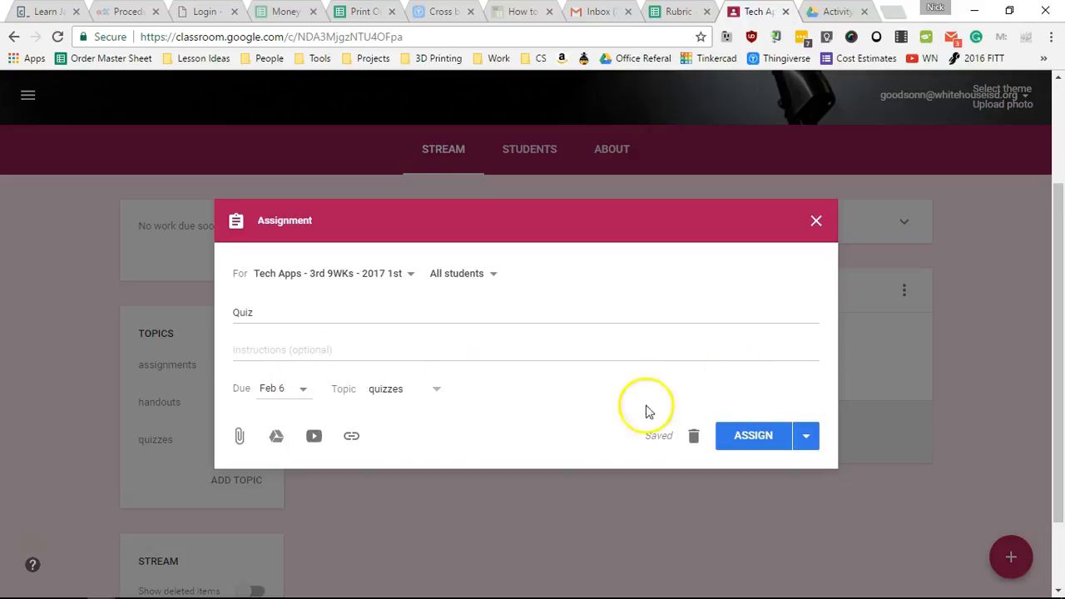
{"action": "left_click", "coordinate": [298, 350]}
{"action": "type", "text": "SFbS"}
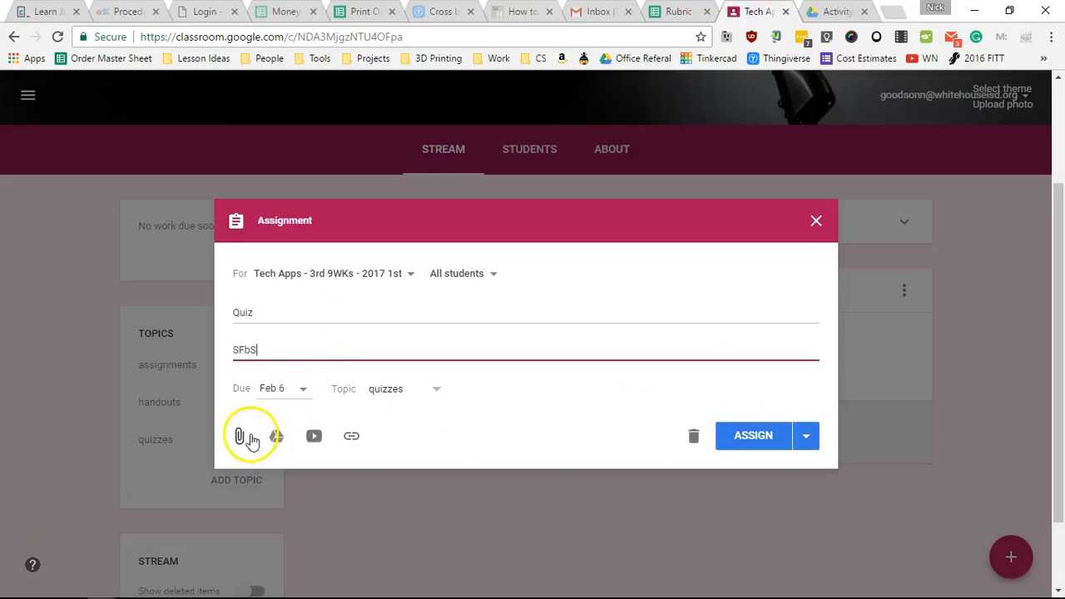
- Look through the recent files, My Drive and upload options for attaching Drive files to the assignment, and cancel
{"action": "left_click", "coordinate": [278, 436]}
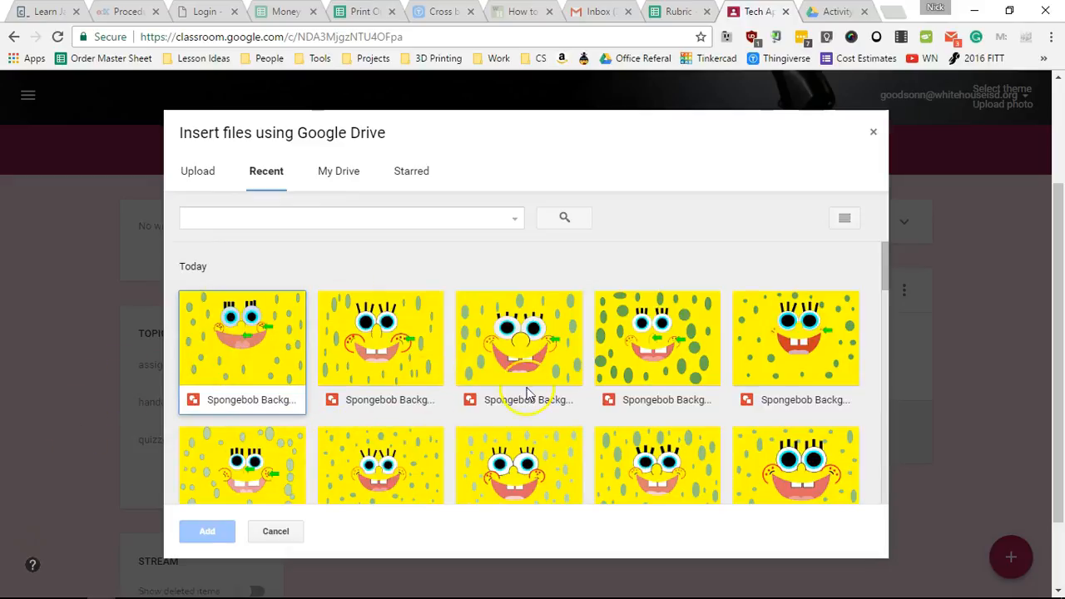
{"action": "left_click", "coordinate": [335, 171]}
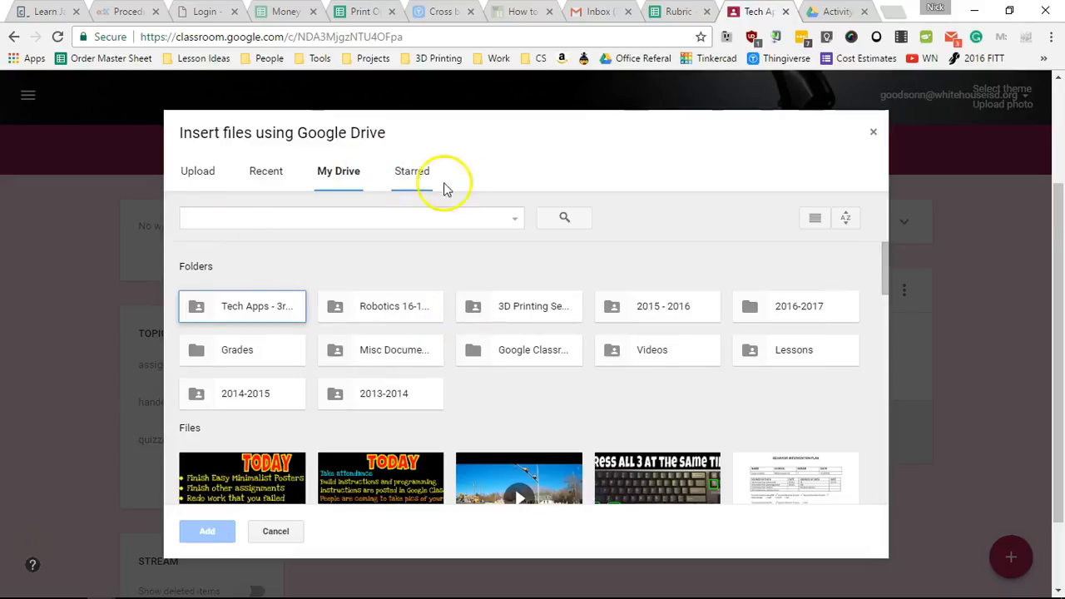
{"action": "left_click", "coordinate": [193, 172]}
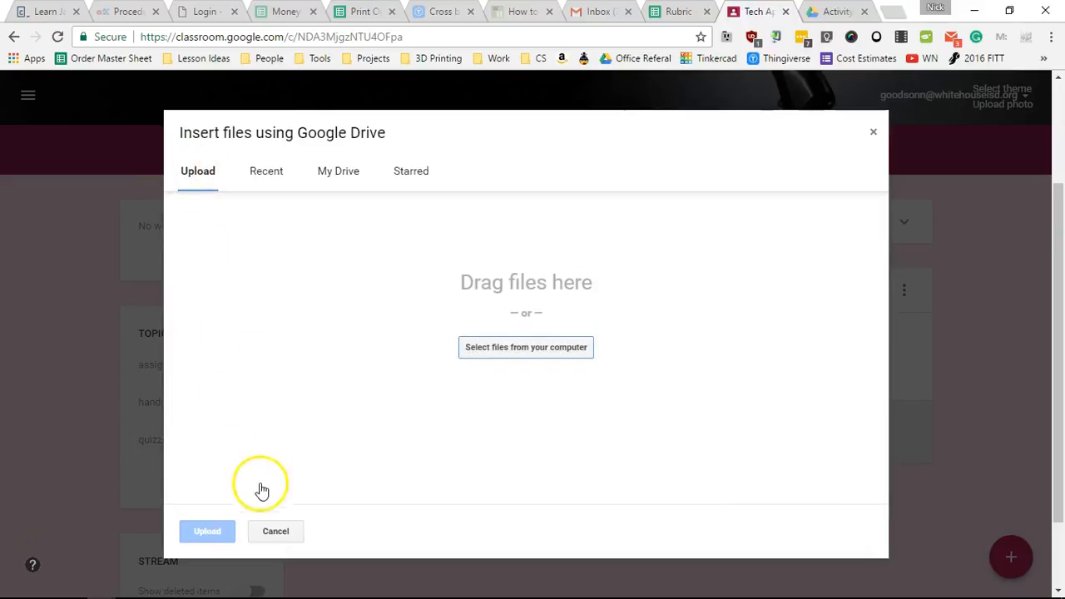
{"action": "left_click", "coordinate": [276, 531]}
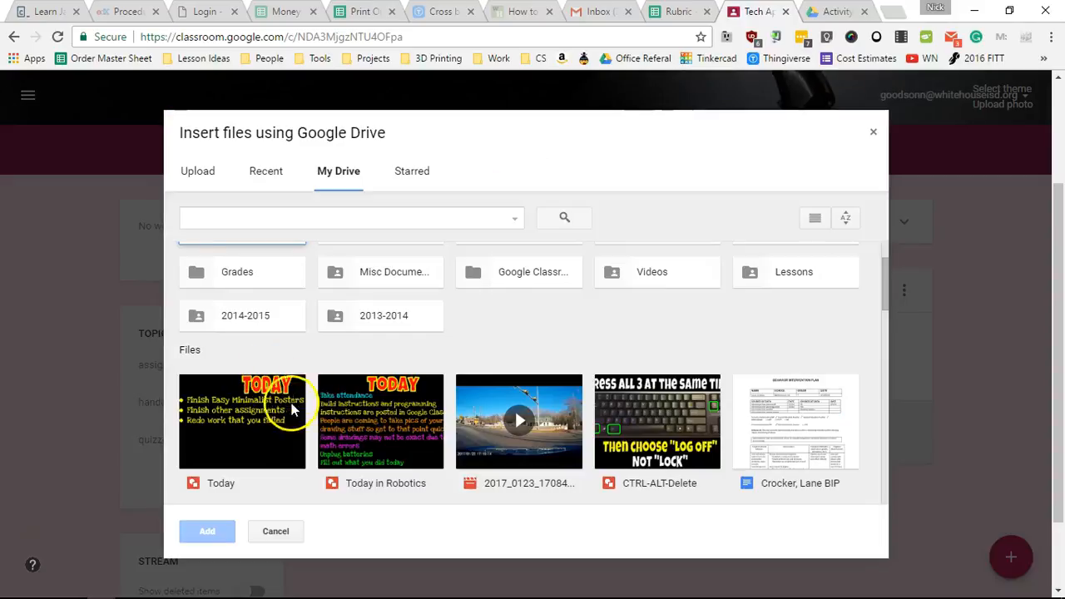
- Attach the drawings "Today" and "Today in Robotics" from My Drive to the Quiz assignment
{"action": "left_click", "coordinate": [254, 442]}
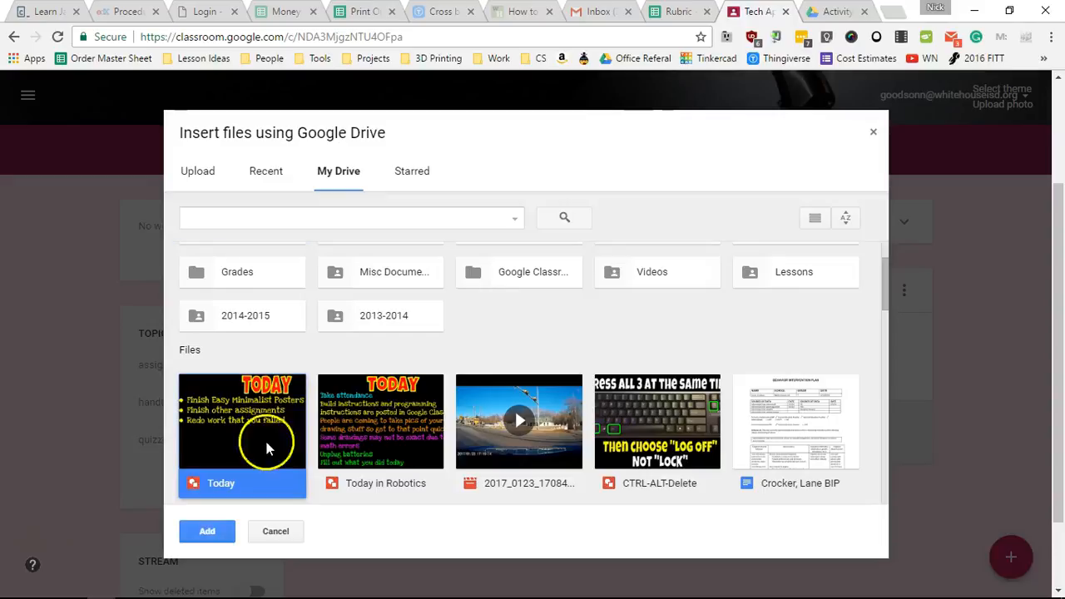
{"action": "left_click", "coordinate": [370, 431]}
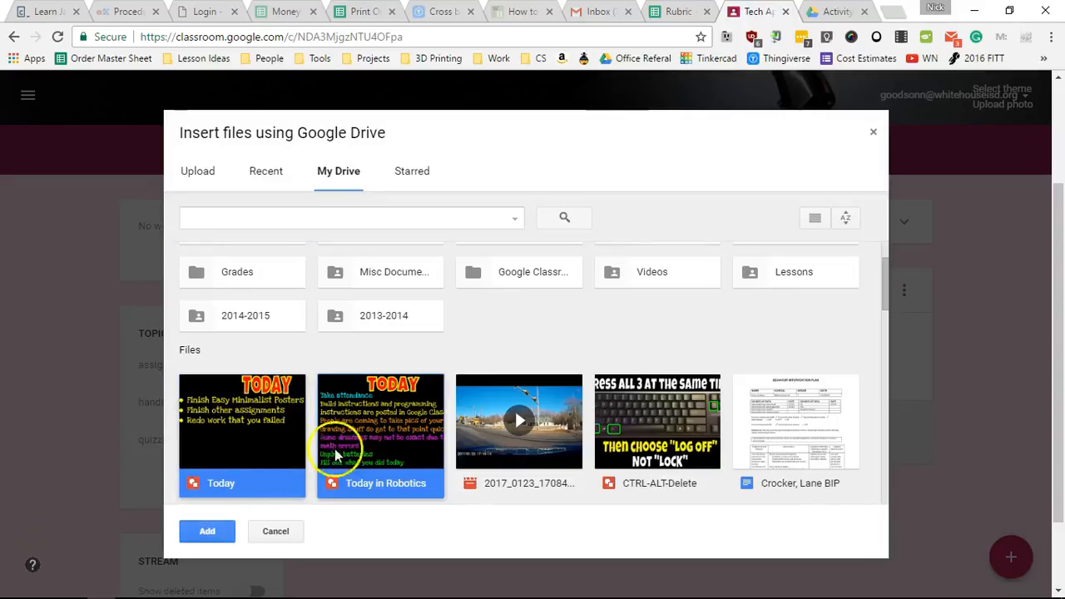
{"action": "left_click", "coordinate": [207, 531]}
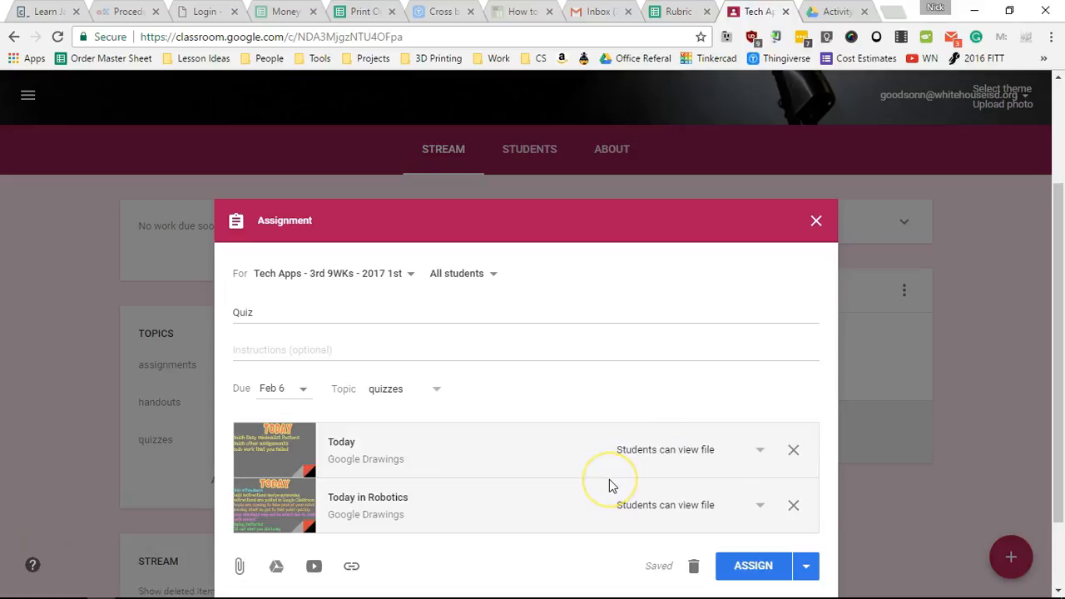
- Set the "Today" drawing to make a copy for each student, and assign the Quiz to the class
{"action": "left_click", "coordinate": [761, 452]}
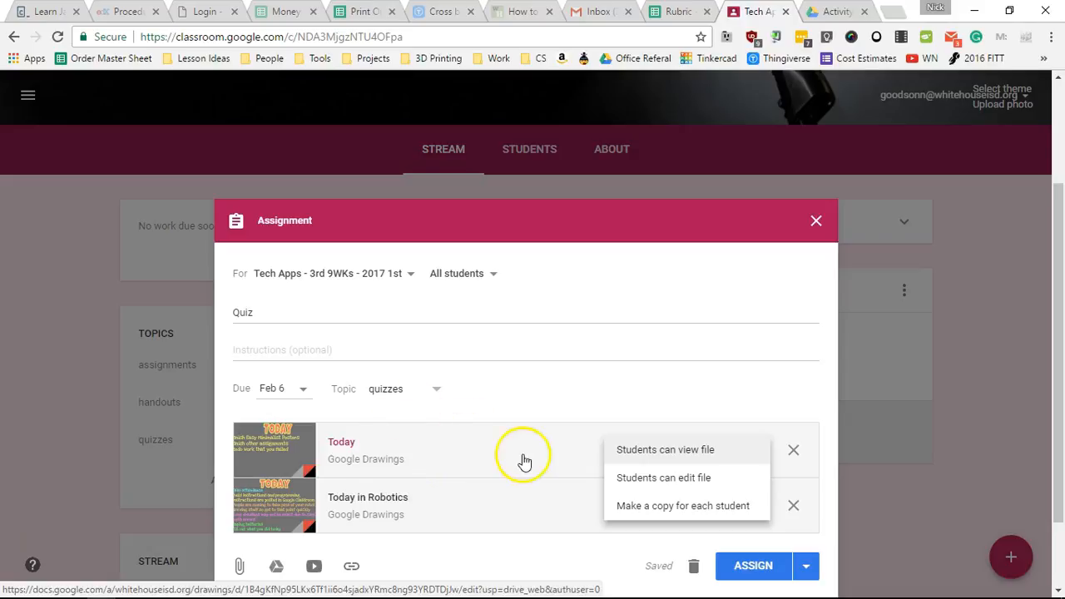
{"action": "left_click", "coordinate": [640, 475]}
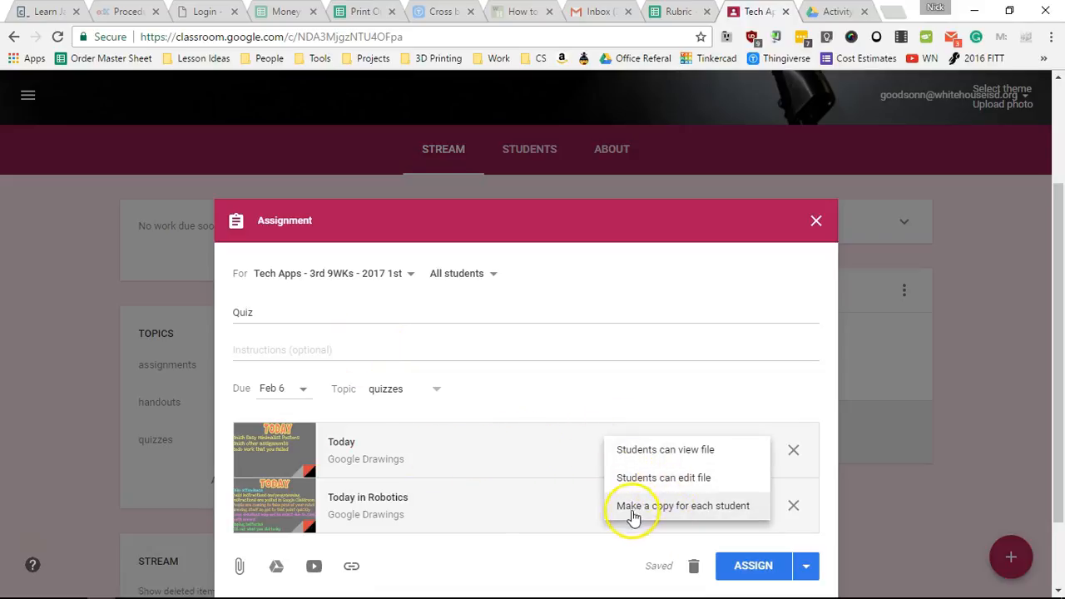
{"action": "left_click", "coordinate": [684, 507]}
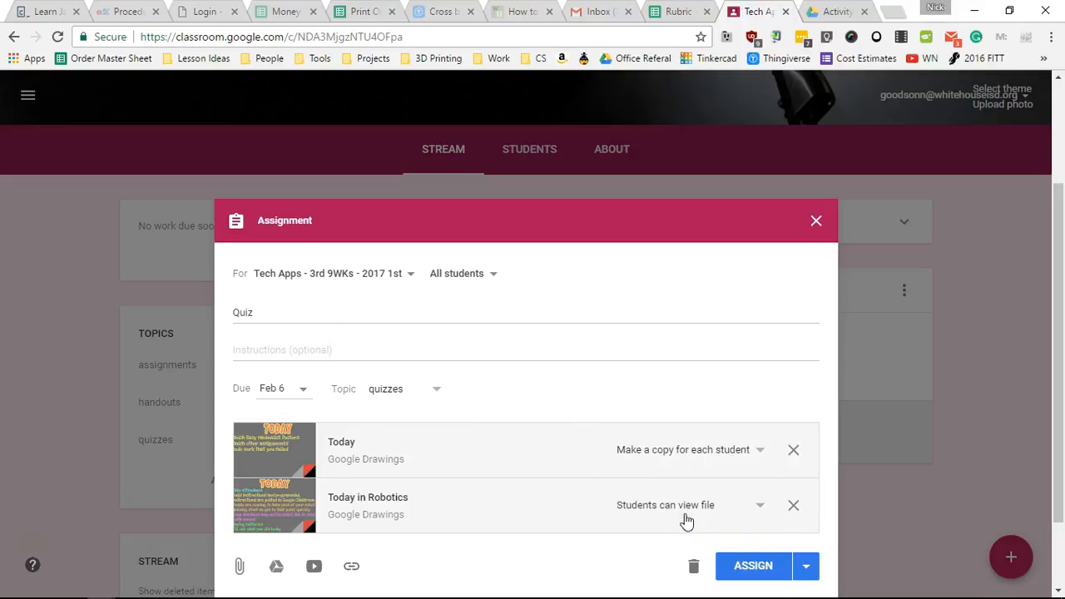
{"action": "left_click", "coordinate": [747, 565]}
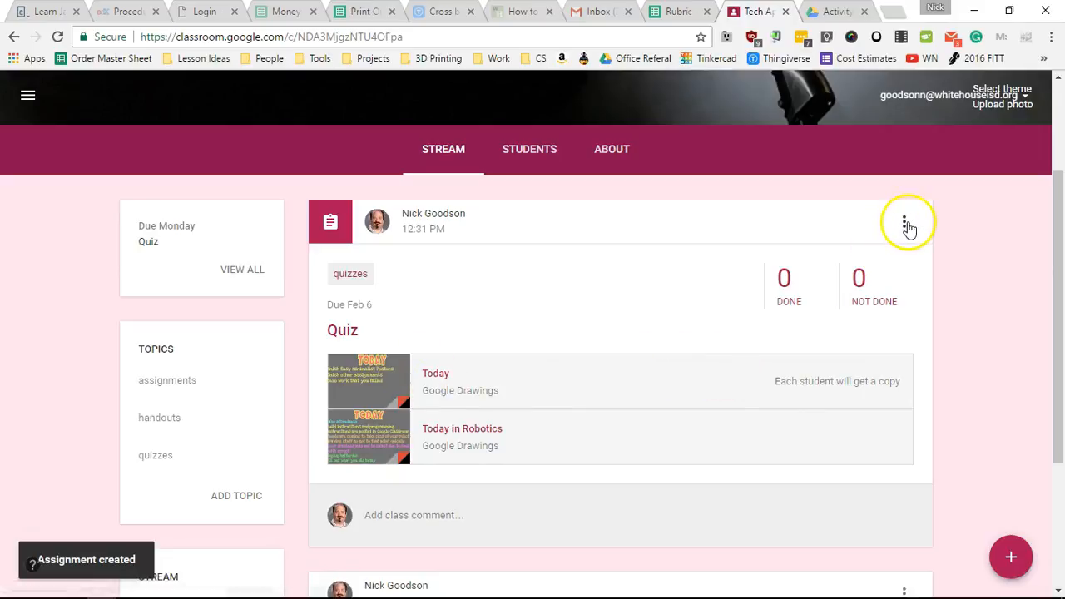
- Open the posted Quiz assignment for editing and check the student access options of the "Today in Robotics" drawing
{"action": "left_click", "coordinate": [904, 222]}
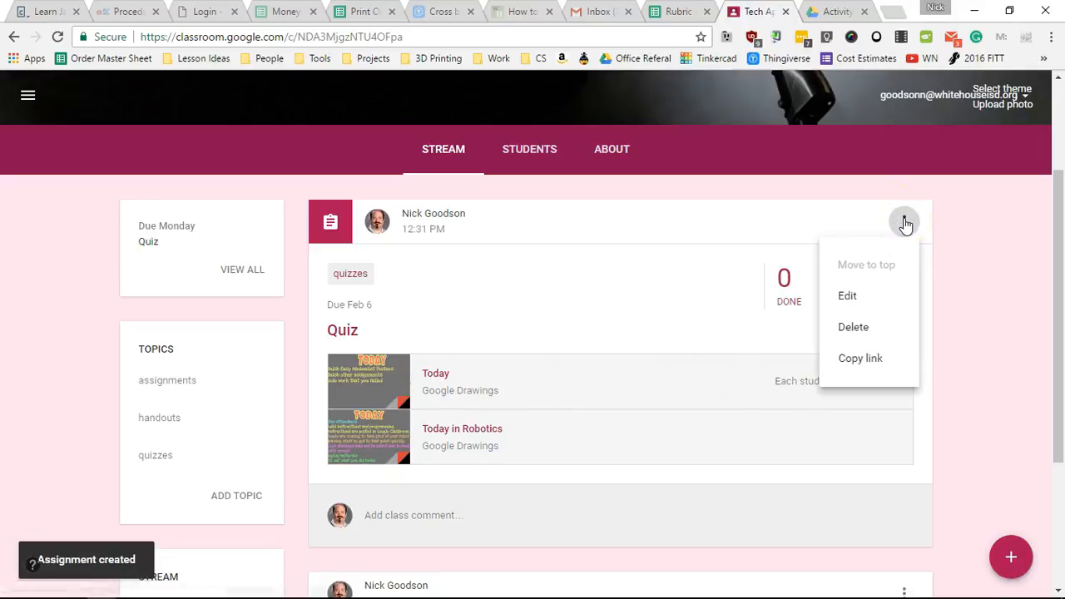
{"action": "left_click", "coordinate": [879, 296]}
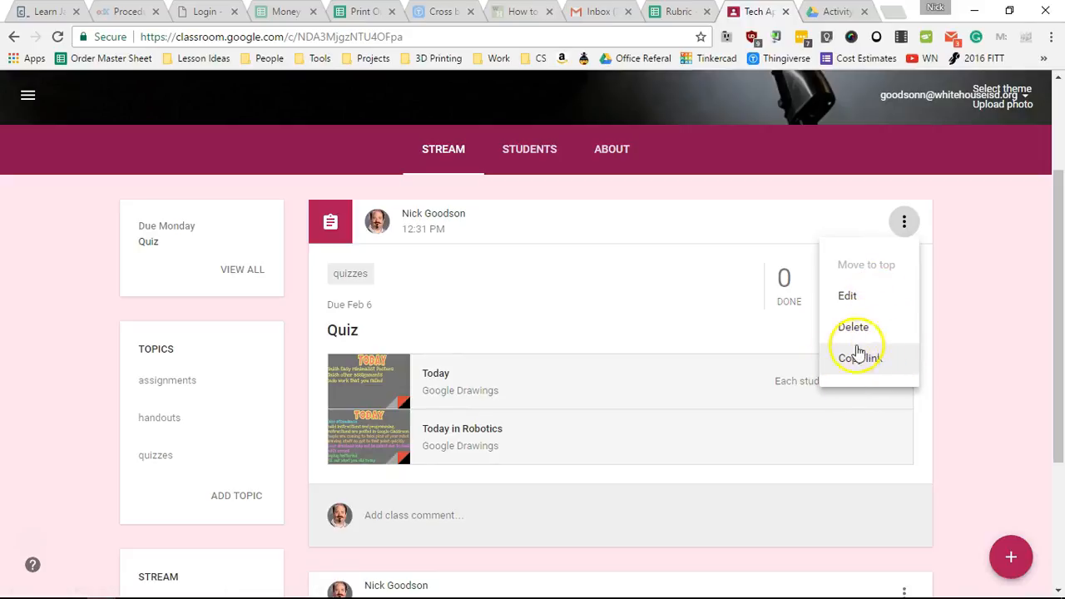
{"action": "left_click", "coordinate": [850, 295]}
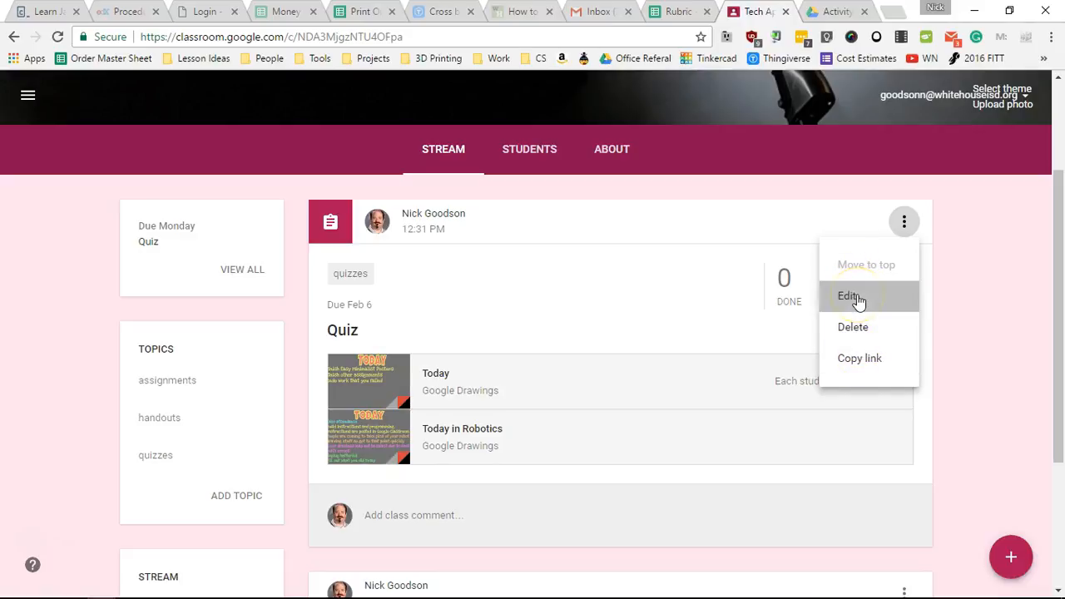
{"action": "scroll", "coordinate": [578, 397], "scroll_direction": "down", "scroll_amount": 2}
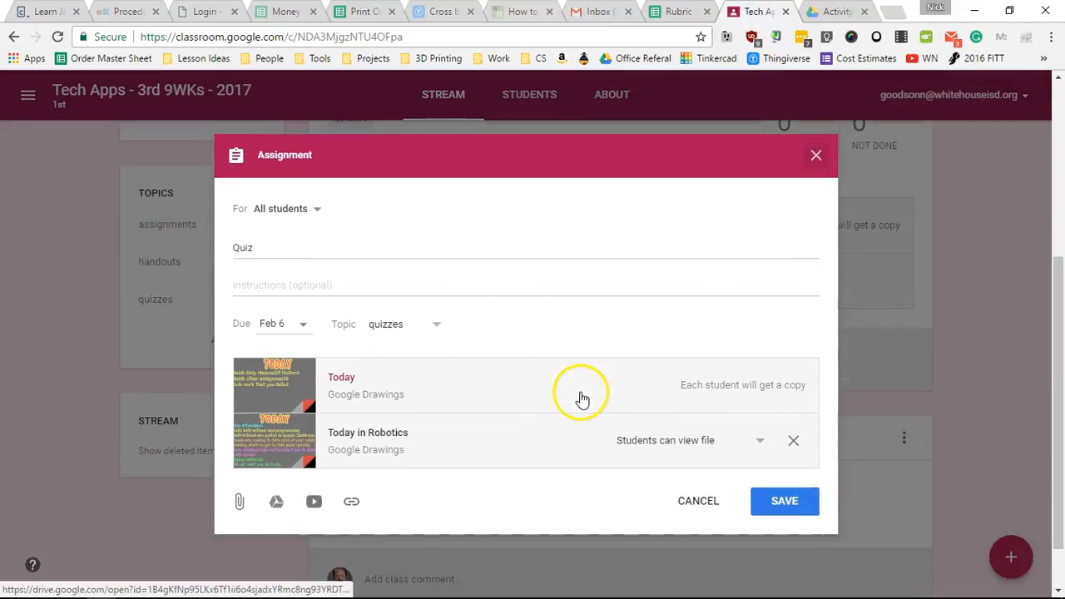
{"action": "left_click", "coordinate": [706, 445]}
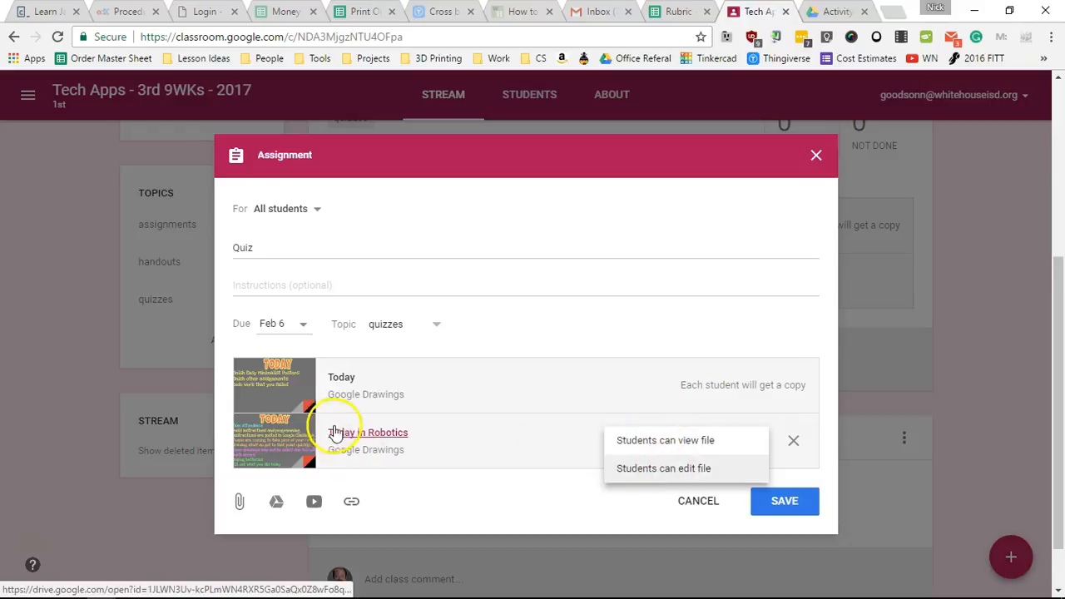
{"action": "left_click", "coordinate": [469, 519]}
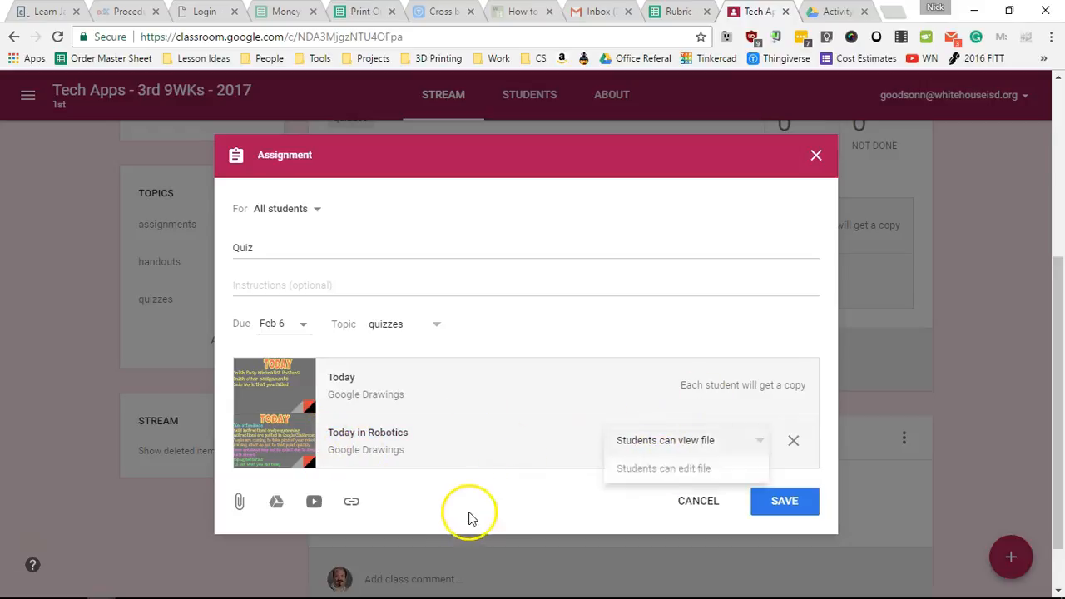
- Try attaching a recent Spongebob Backgrounds drawing from Drive to the posted Quiz assignment
{"action": "left_click", "coordinate": [277, 503]}
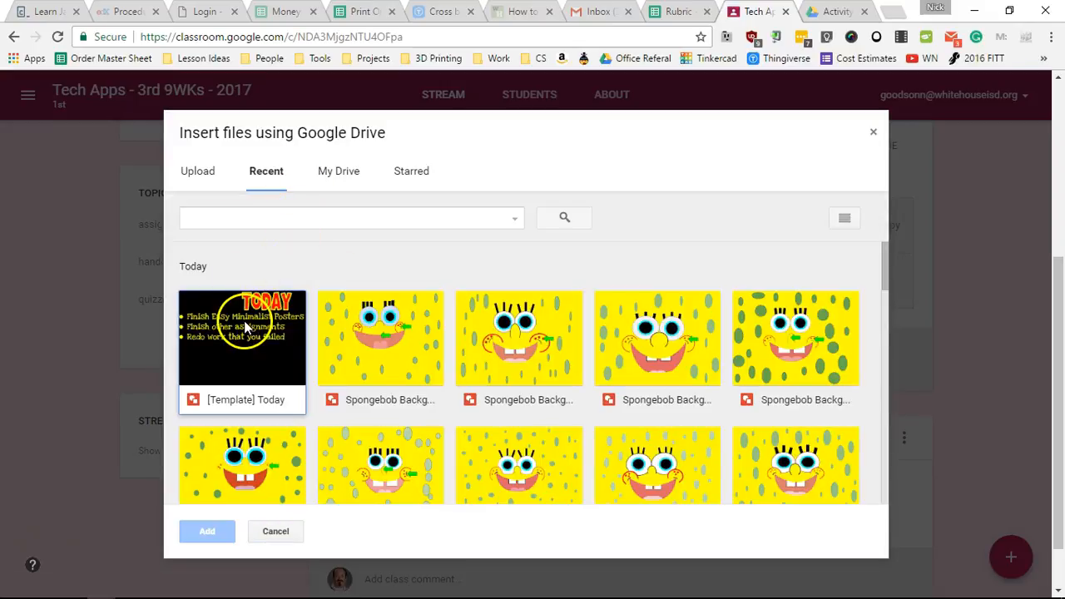
{"action": "left_click", "coordinate": [382, 330]}
{"action": "left_click", "coordinate": [214, 530]}
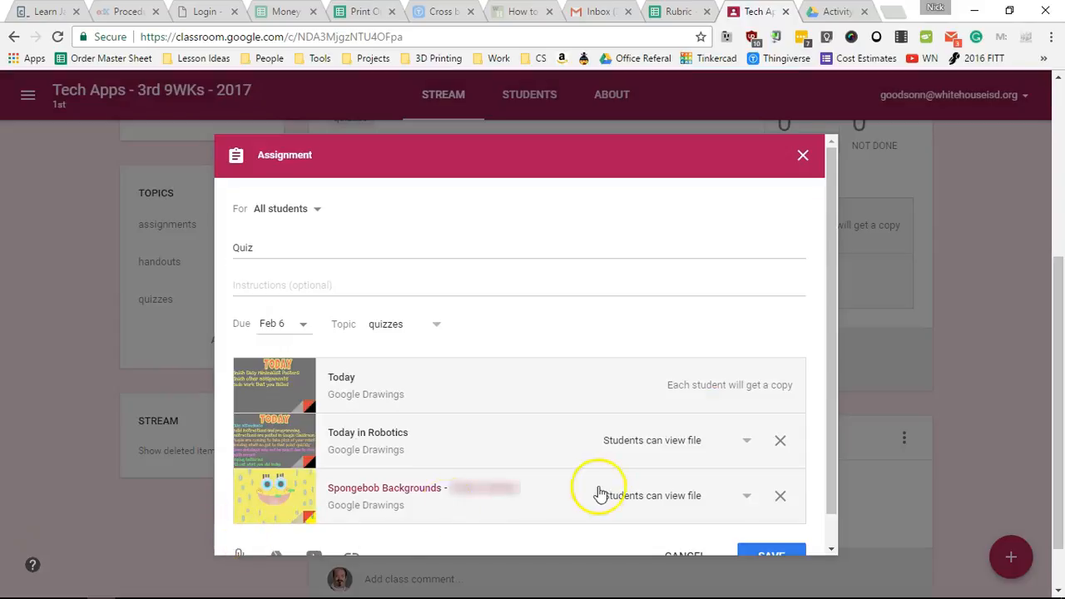
- Check the student access options offered for the Spongebob Backgrounds and "Today in Robotics" drawings in the posted Quiz assignment
{"action": "left_click", "coordinate": [622, 495]}
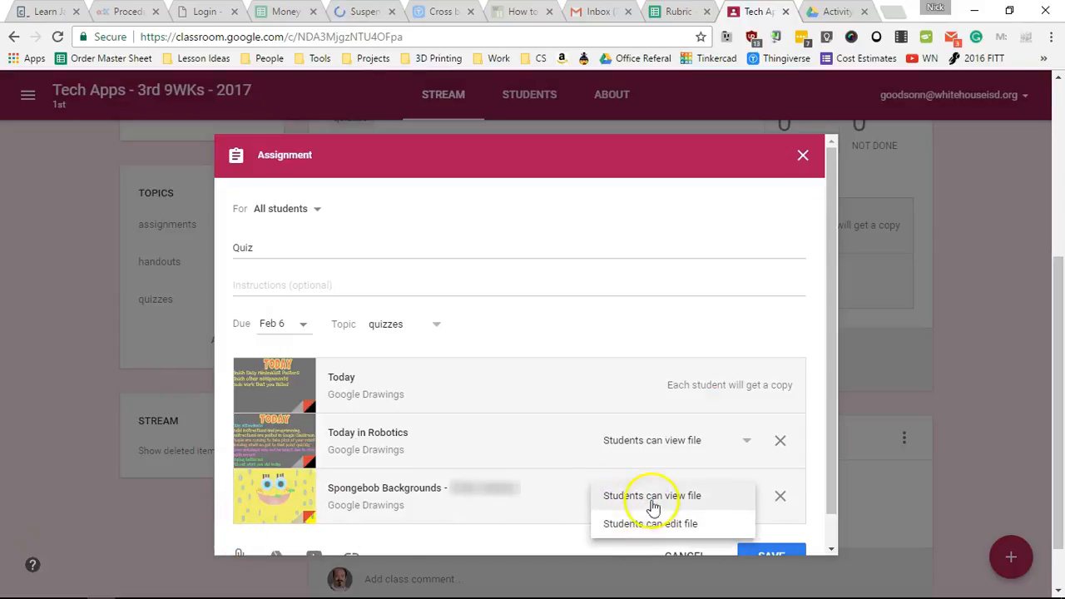
{"action": "left_click", "coordinate": [701, 337]}
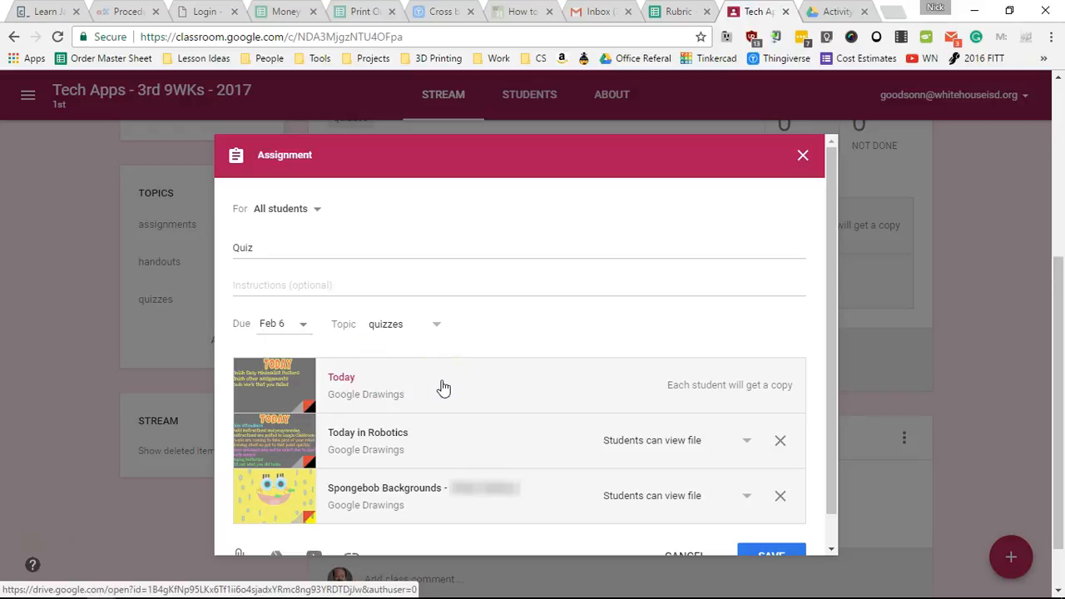
{"action": "left_click", "coordinate": [659, 447]}
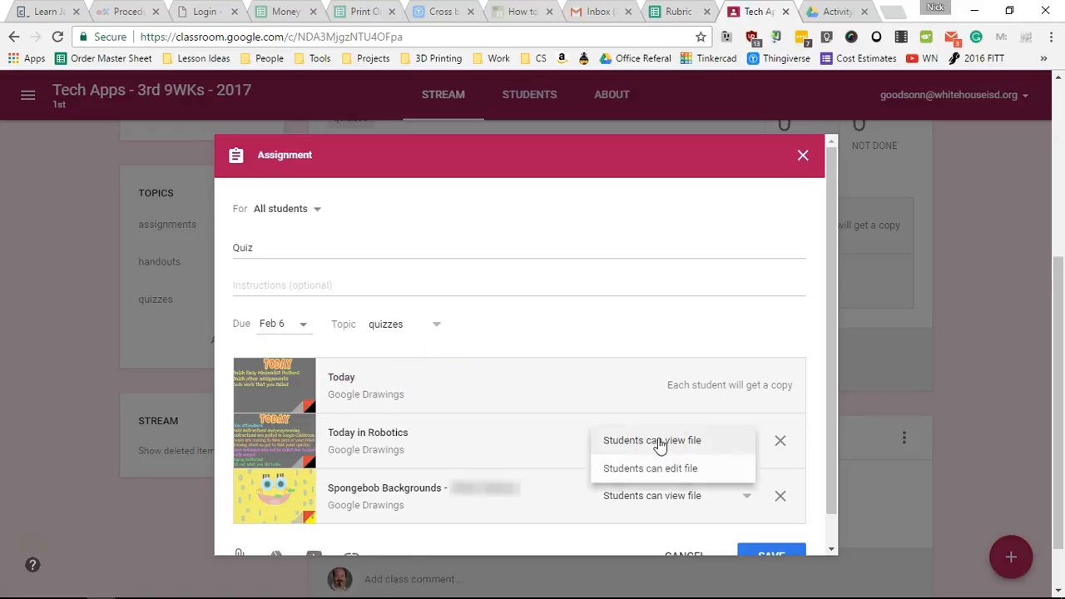
{"action": "left_click", "coordinate": [512, 443]}
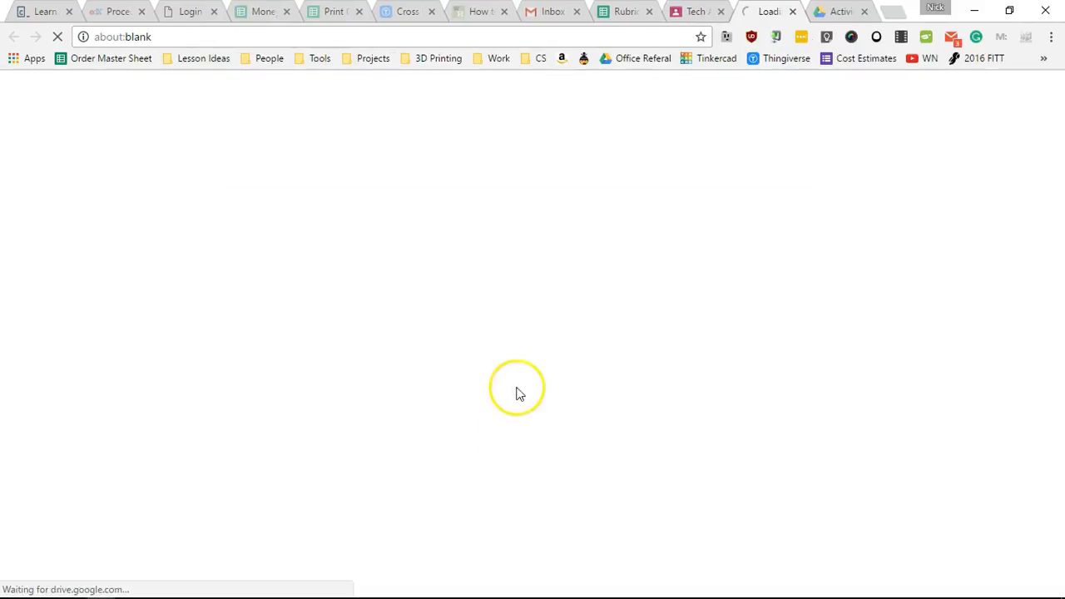
{"action": "left_click", "coordinate": [793, 12]}
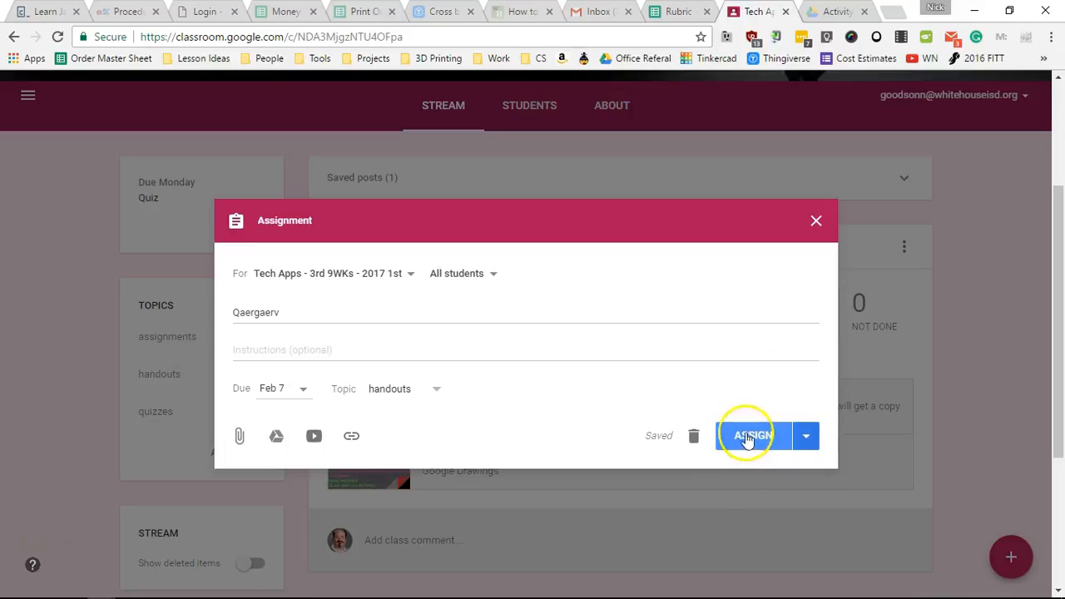
- Examine the scheduling settings for the "Qaergaerv" assignment and go back without scheduling it
{"action": "left_click", "coordinate": [808, 437]}
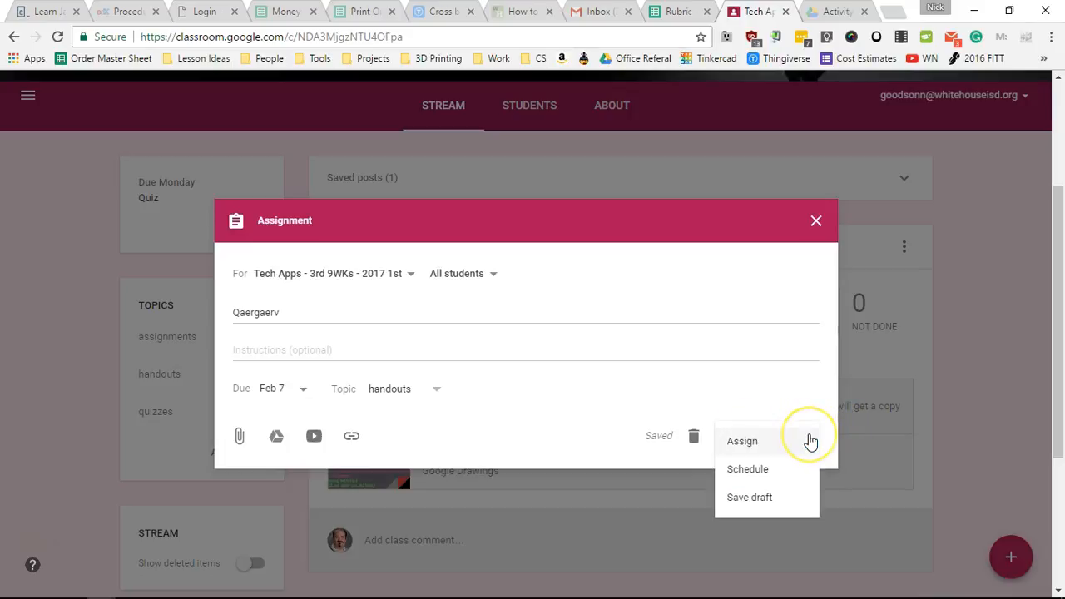
{"action": "left_click", "coordinate": [761, 477]}
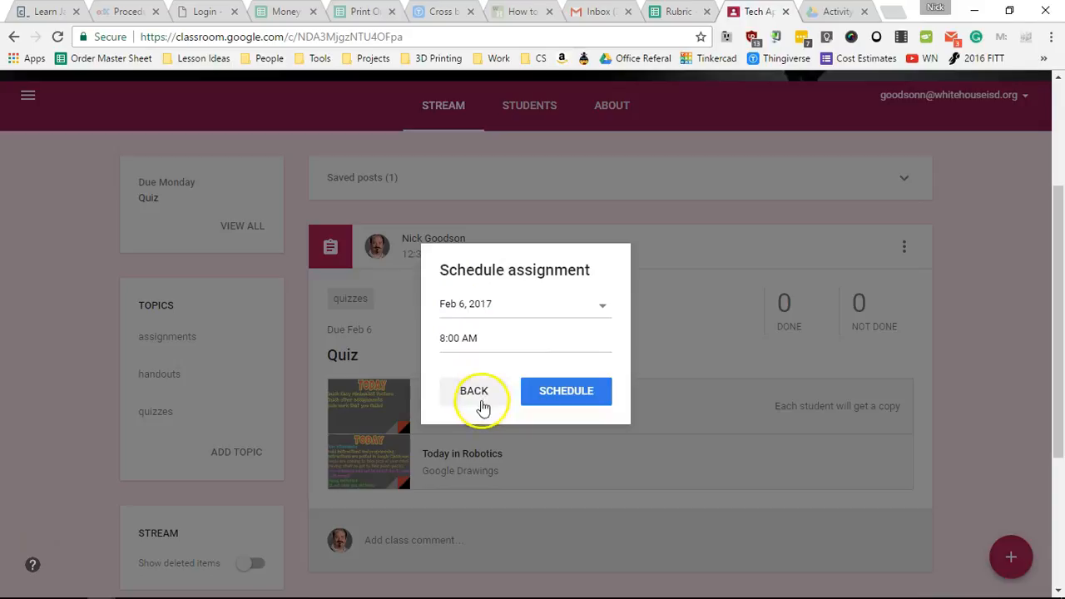
{"action": "left_click", "coordinate": [480, 394]}
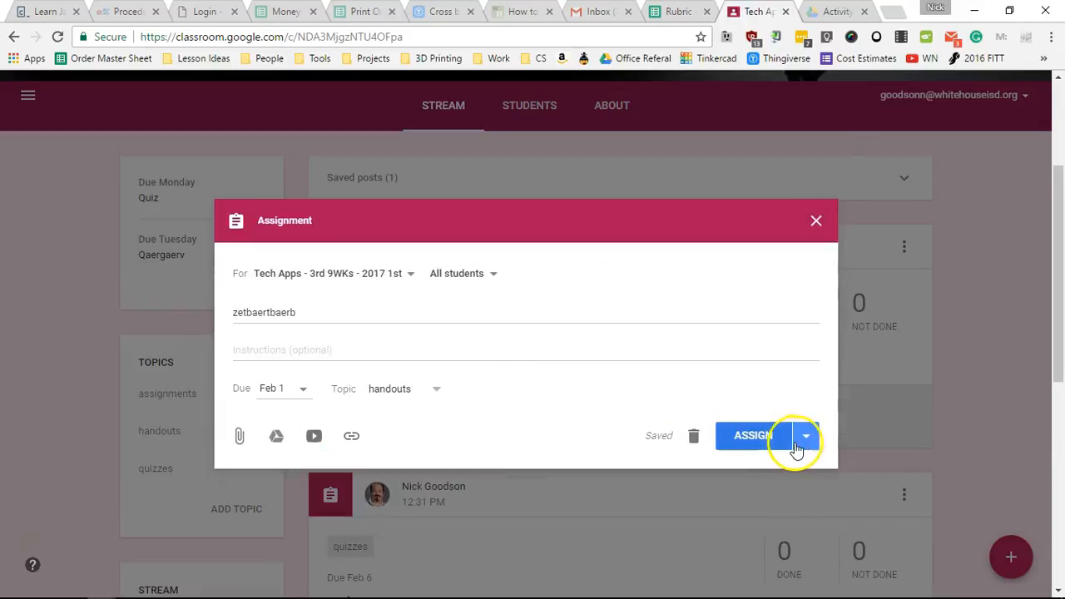
- Save the "zetbaertbaerb" assignment as a draft and reopen it from the stream's saved posts
{"action": "left_click", "coordinate": [808, 445]}
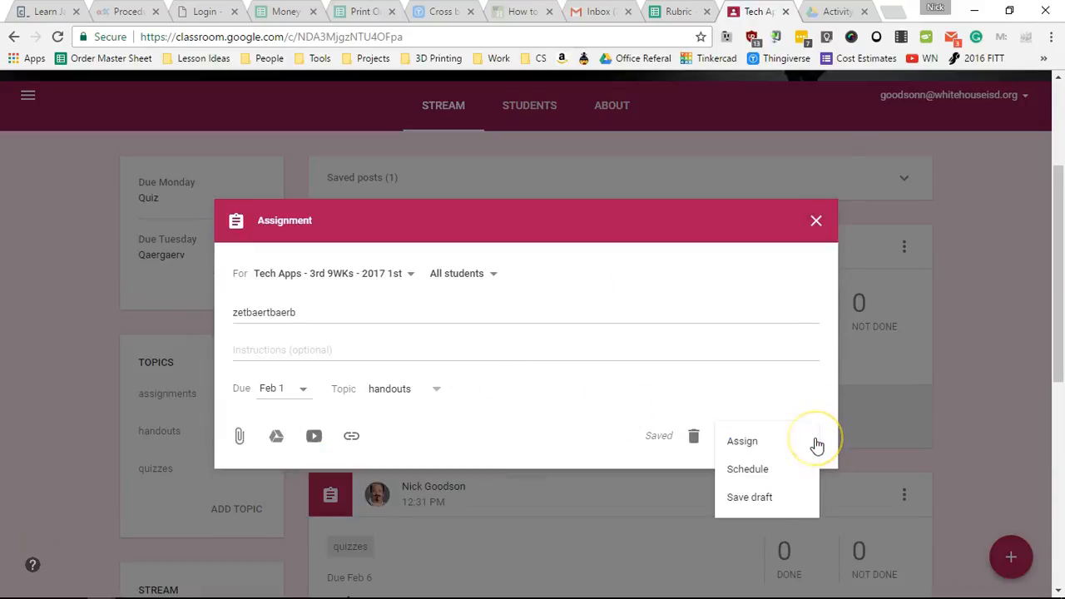
{"action": "left_click", "coordinate": [750, 497]}
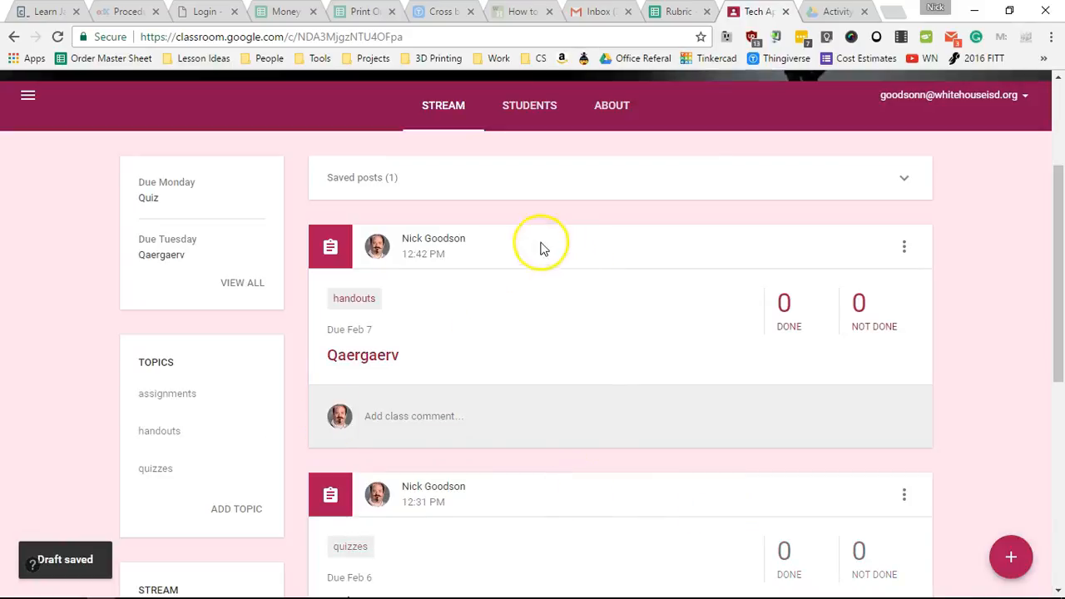
{"action": "left_click", "coordinate": [627, 190]}
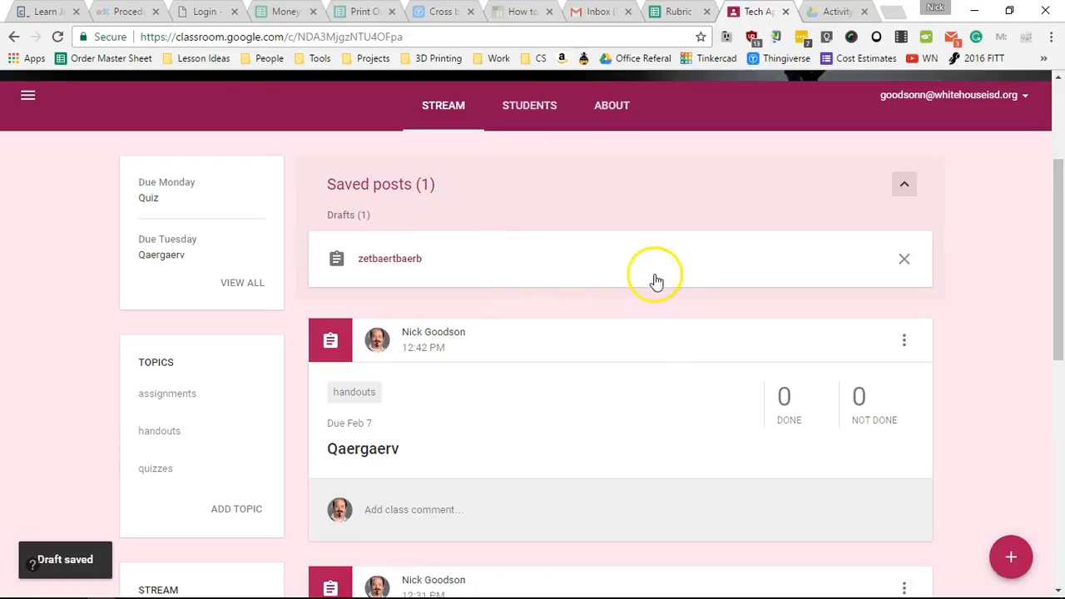
{"action": "left_click", "coordinate": [595, 265]}
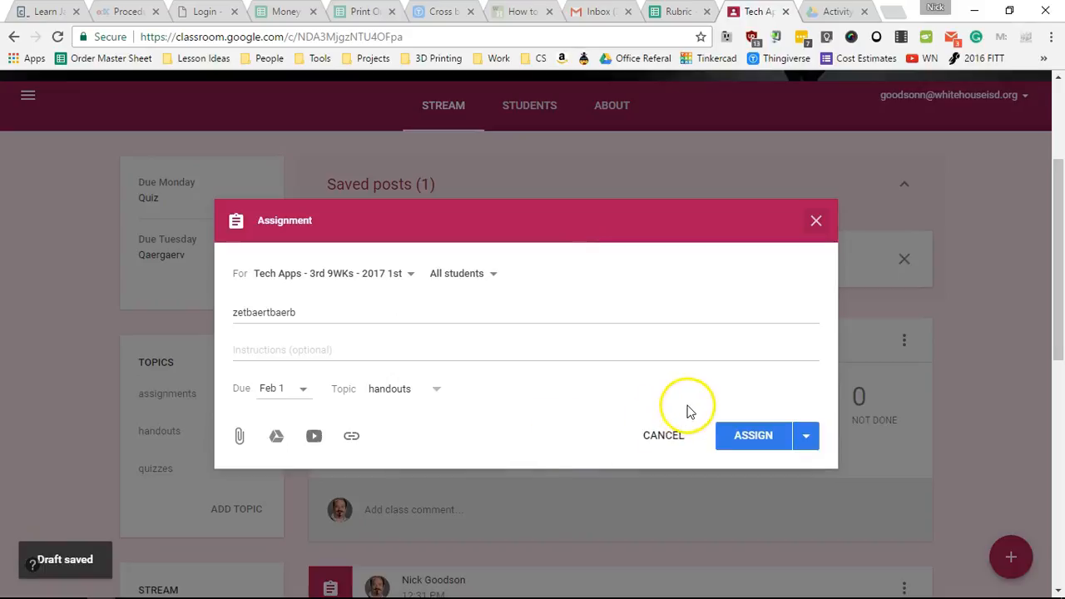